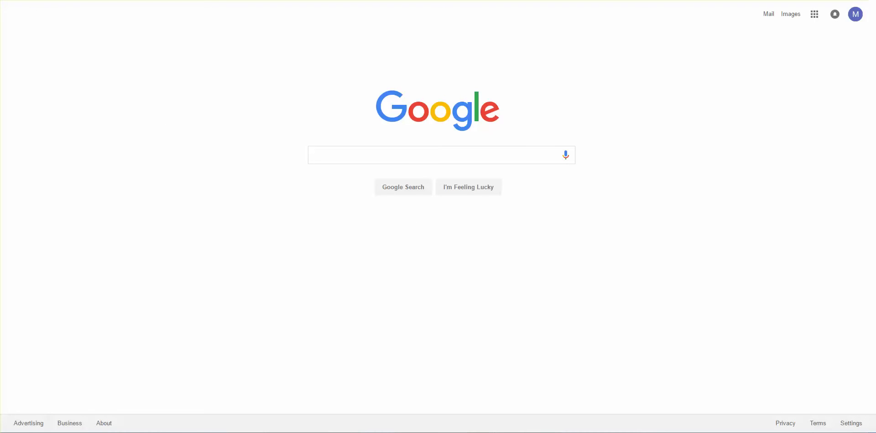
Load foodtruckconnector.com in Chrome and go to the Truck Login page
type("foo")
key("Return")
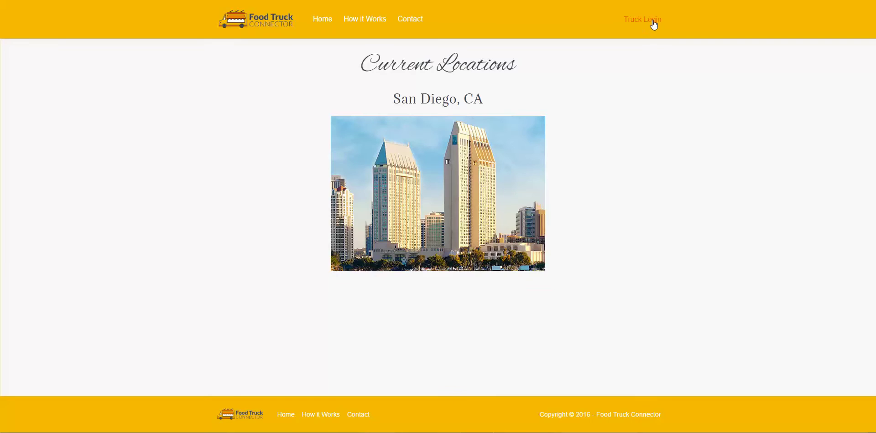
left_click(634, 19)
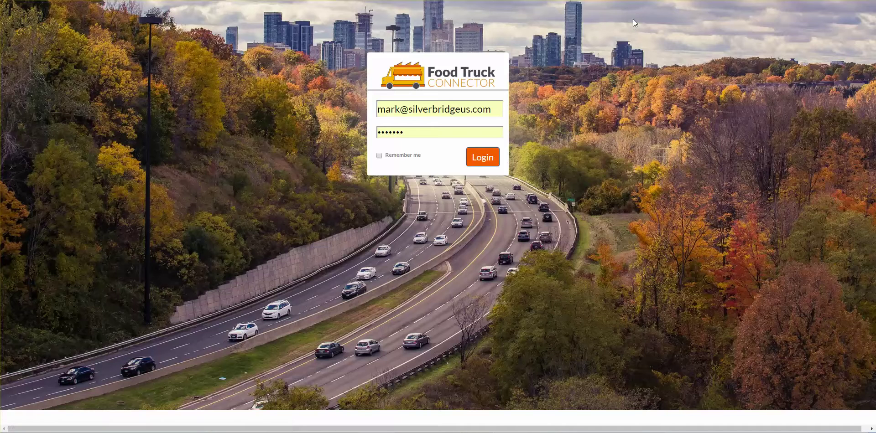
Replace the autofilled e-mail with the truck account's saved login suggestion
left_click(502, 107)
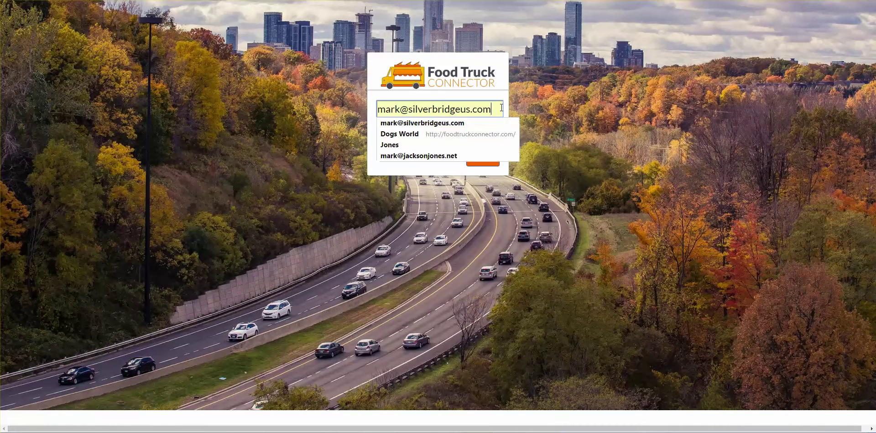
key("BackSpace")
key("BackSpace")
key("BackSpace")
key("BackSpace")
key("BackSpace")
key("BackSpace")
key("BackSpace")
key("BackSpace")
key("BackSpace")
key("BackSpace")
key("BackSpace")
key("BackSpace")
key("BackSpace")
key("BackSpace")
key("BackSpace")
key("BackSpace")
key("BackSpace")
key("BackSpace")
key("BackSpace")
key("BackSpace")
type("that")
left_click(501, 108)
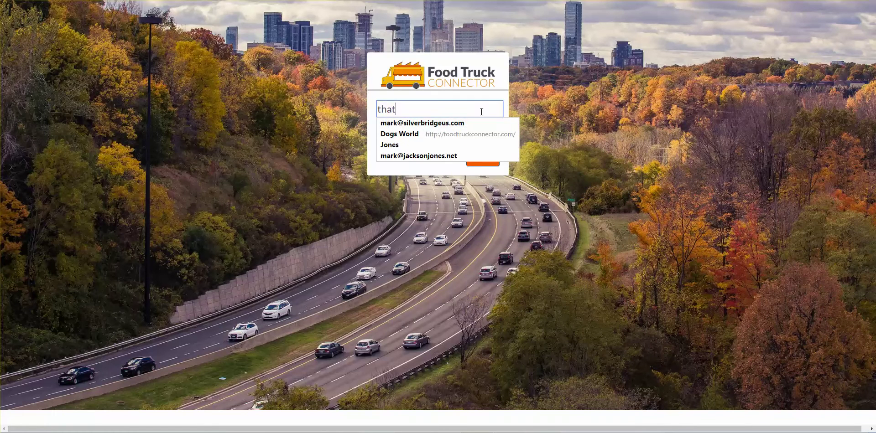
type("s")
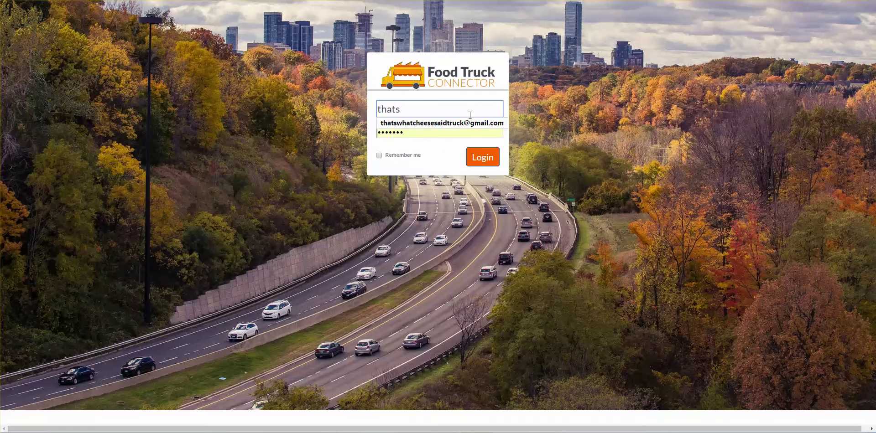
left_click(460, 122)
Retype the account password and log in to the truck dashboard
left_click(443, 132)
key("BackSpace")
key("BackSpace")
key("BackSpace")
key("BackSpace")
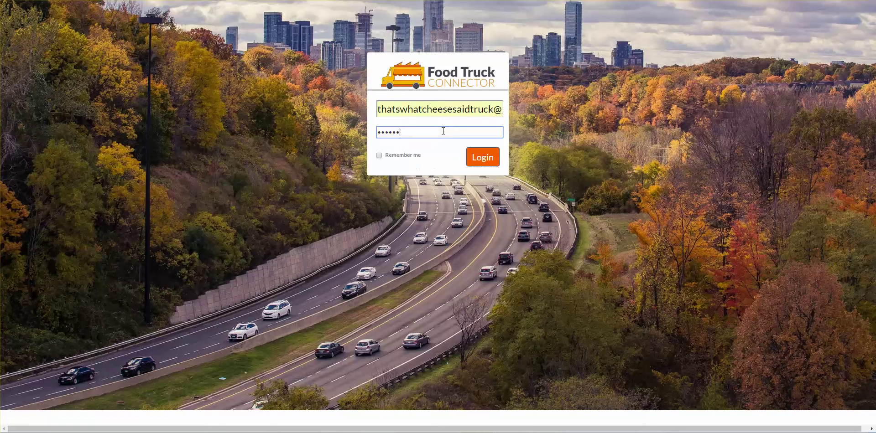
key("BackSpace")
key("BackSpace")
key("BackSpace")
left_click(476, 160)
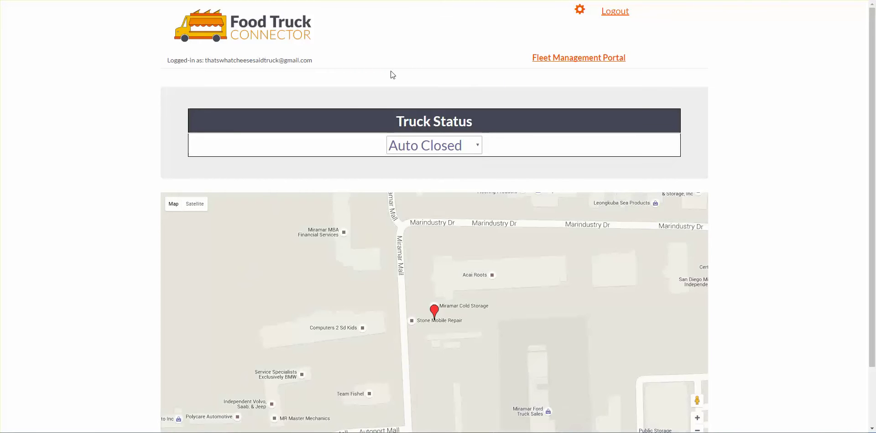
Open the truck's Settings page from the dashboard's gear icon
left_click(581, 13)
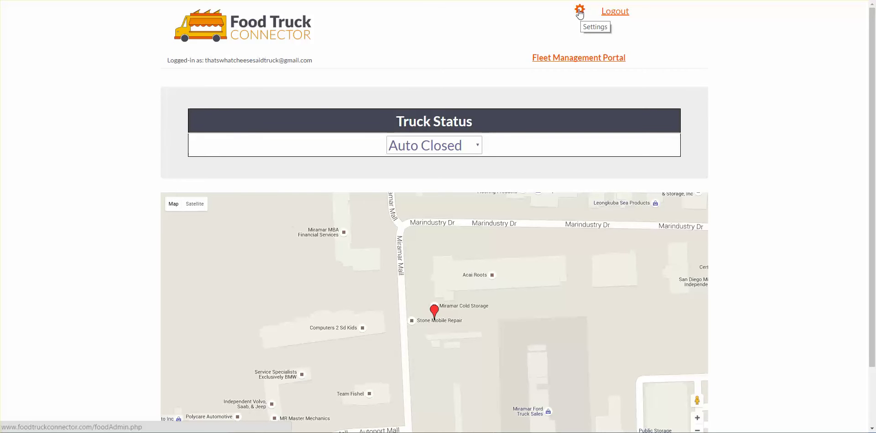
left_click(580, 12)
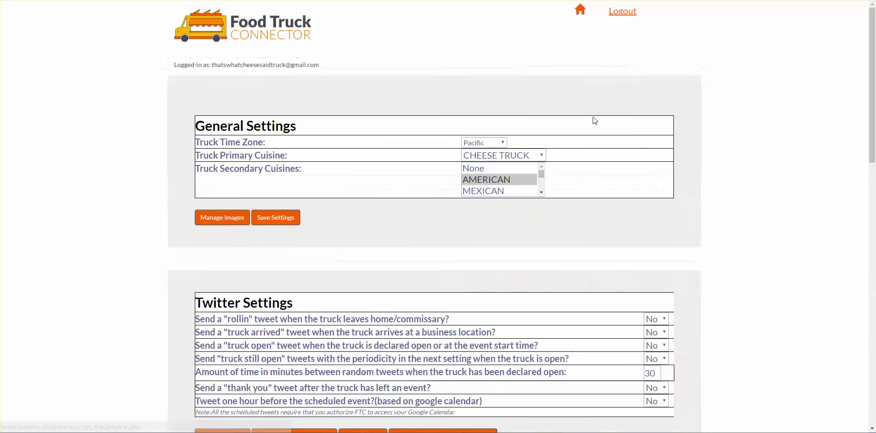
Review the Twitter Settings and open the Manage Tweets table
scroll(661, 176, "down", 5)
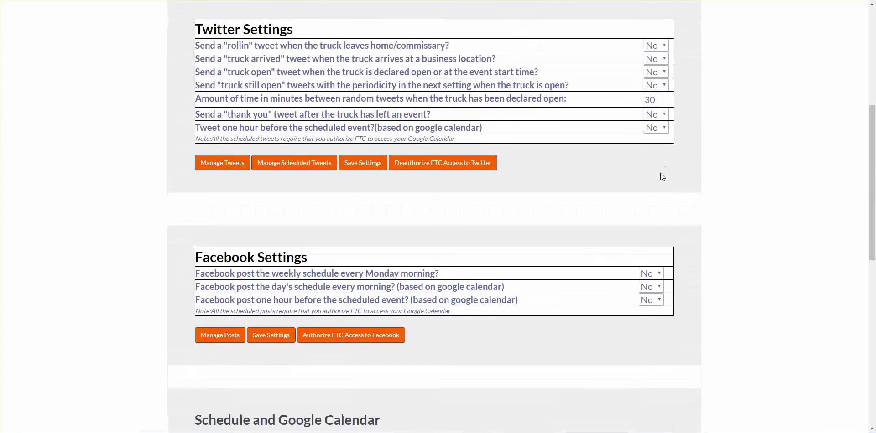
scroll(660, 174, "up", 1)
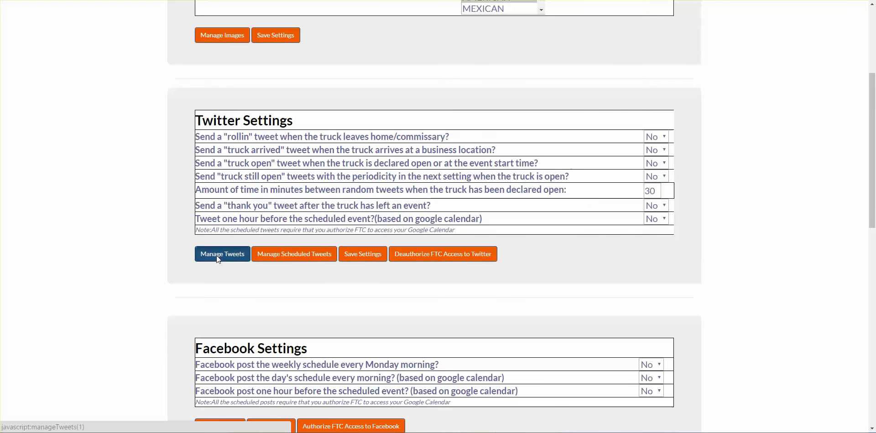
left_click(217, 258)
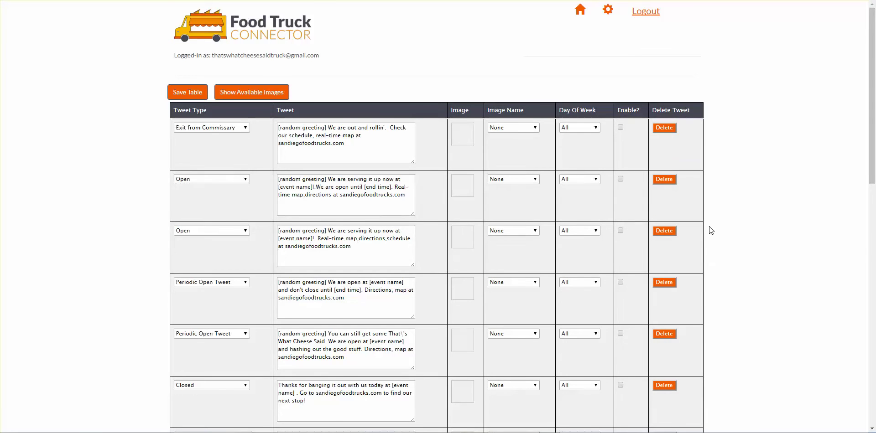
scroll(711, 230, "down", 12)
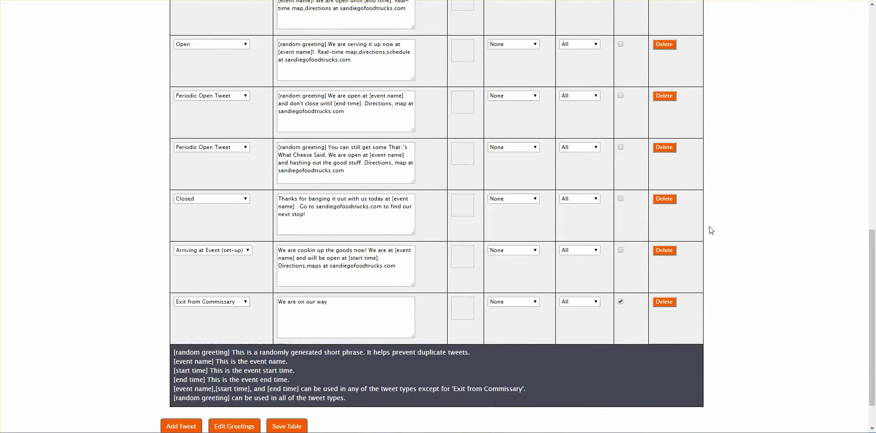
scroll(711, 231, "up", 10)
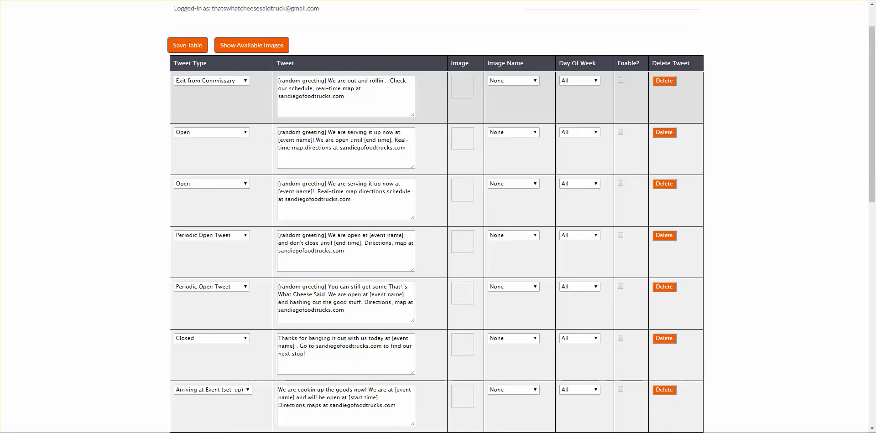
left_click(326, 84)
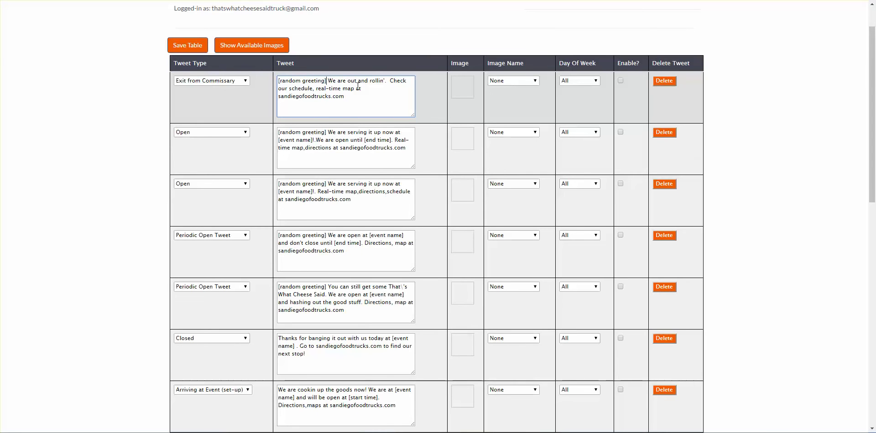
scroll(743, 161, "down", 3)
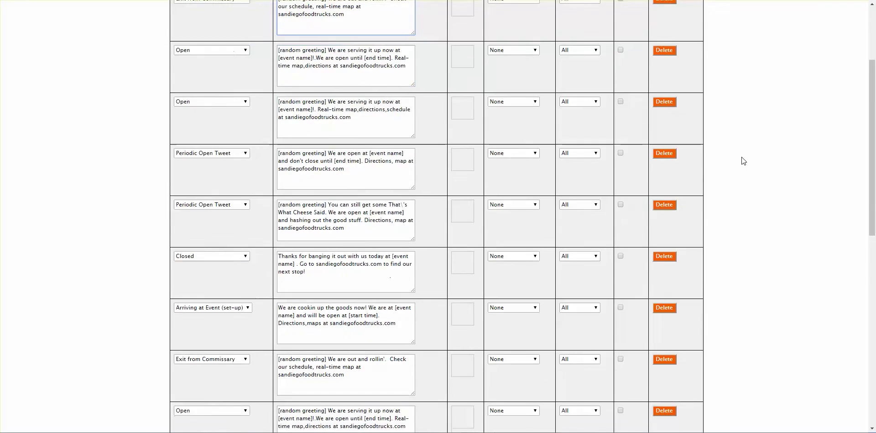
scroll(744, 161, "down", 1)
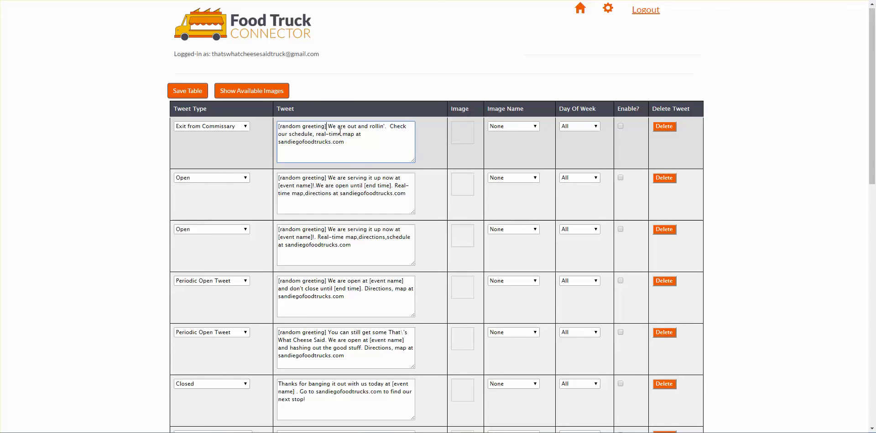
scroll(318, 131, "down", 5)
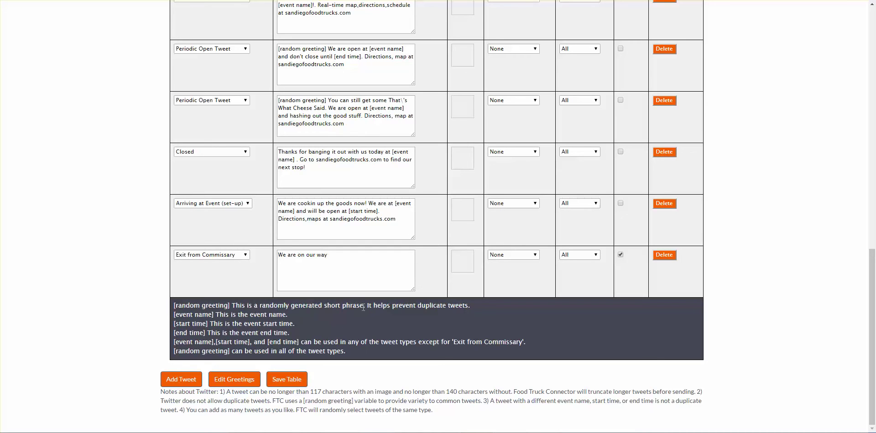
left_click(233, 380)
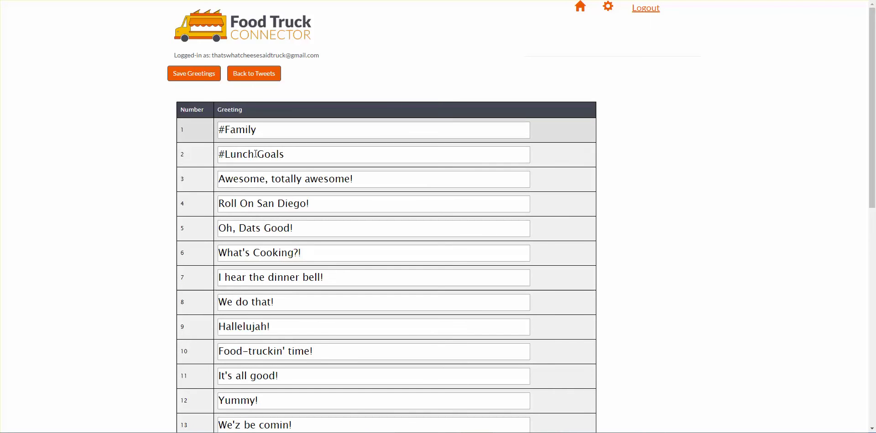
scroll(369, 159, "down", 1)
scroll(369, 159, "down", 9)
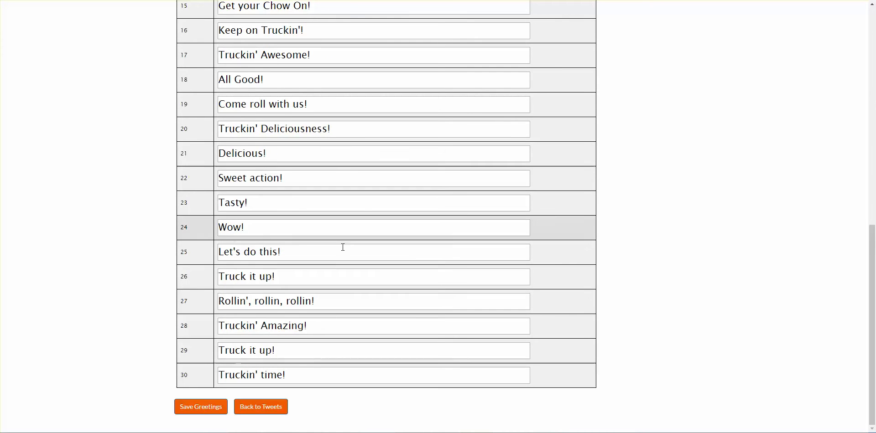
scroll(311, 313, "up", 9)
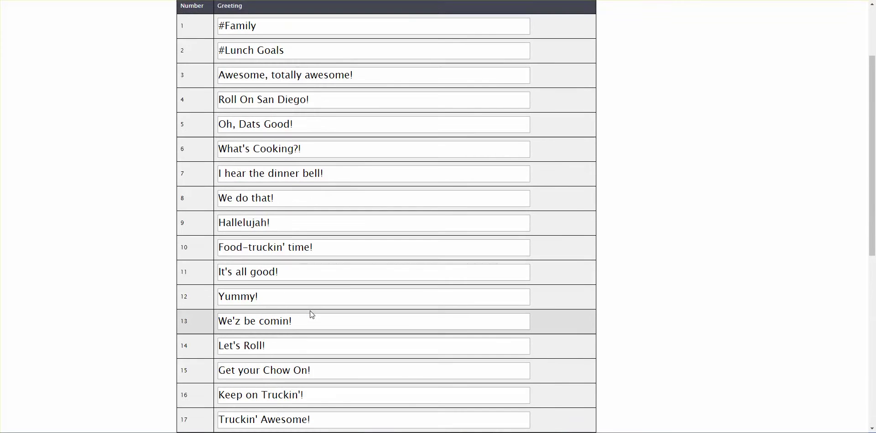
scroll(311, 315, "up", 3)
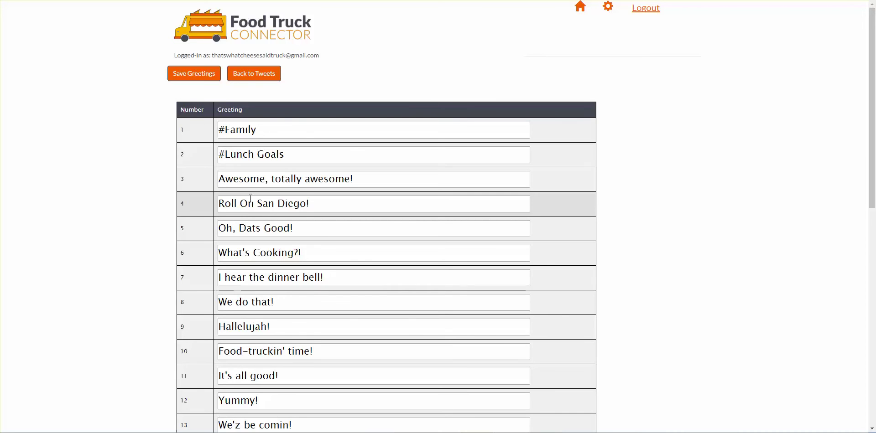
scroll(251, 200, "down", 6)
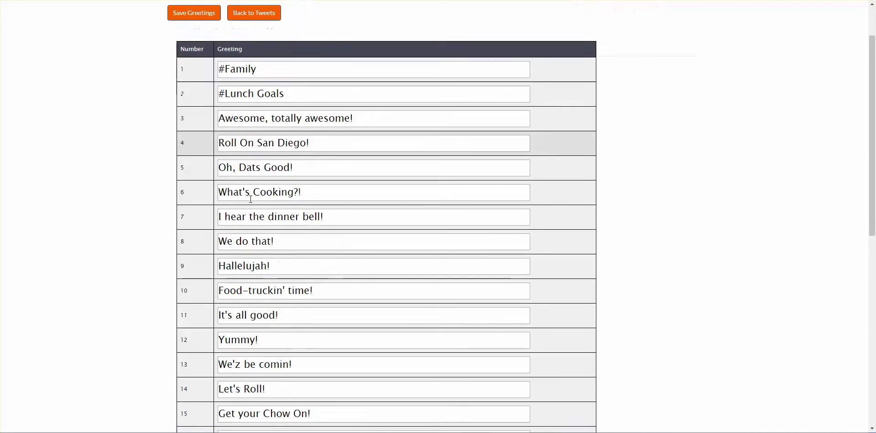
scroll(251, 200, "down", 4)
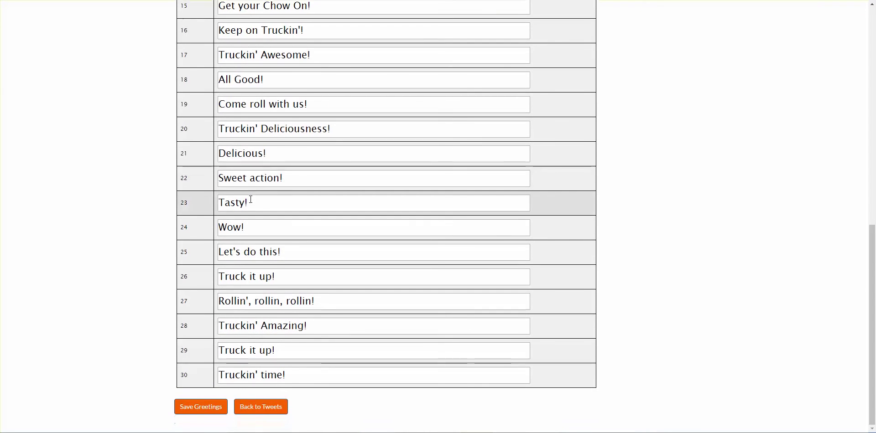
scroll(251, 200, "up", 10)
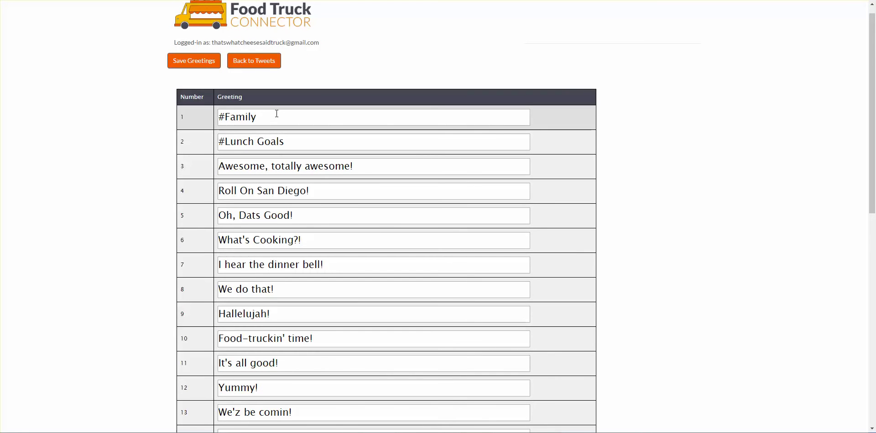
left_click(277, 114)
left_click(337, 138)
left_click(358, 167)
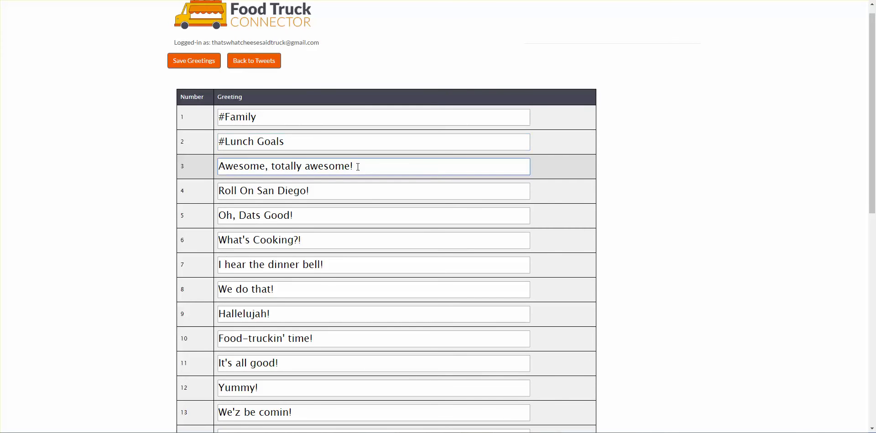
left_click(318, 190)
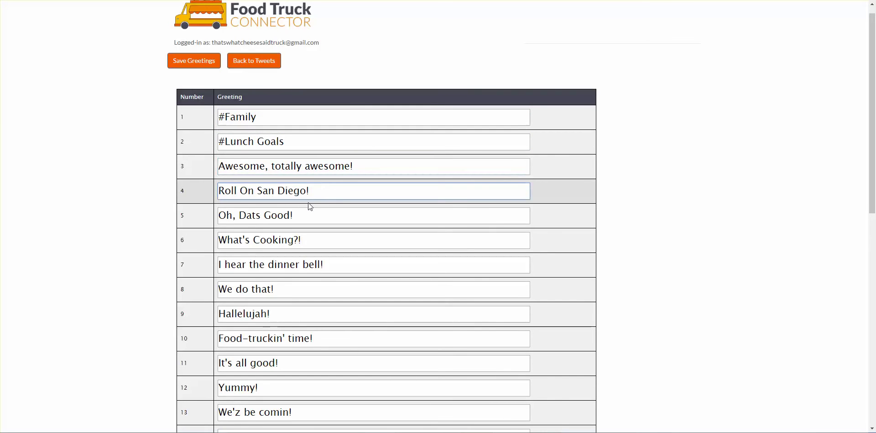
left_click(310, 210)
scroll(326, 207, "down", 6)
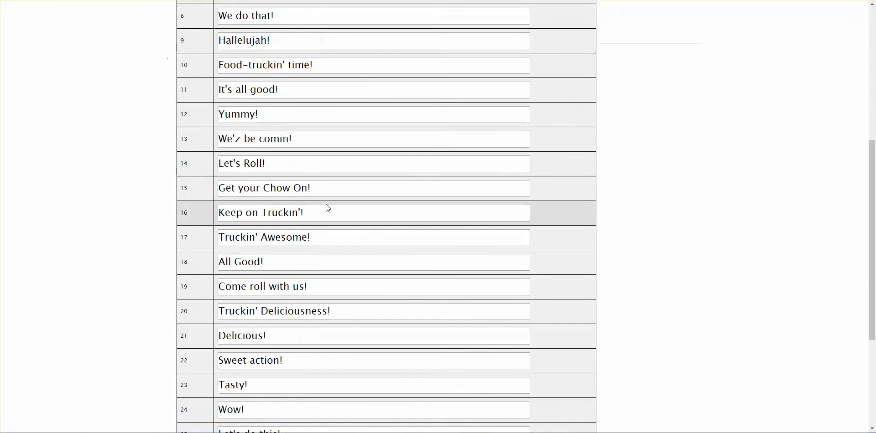
scroll(292, 284, "down", 4)
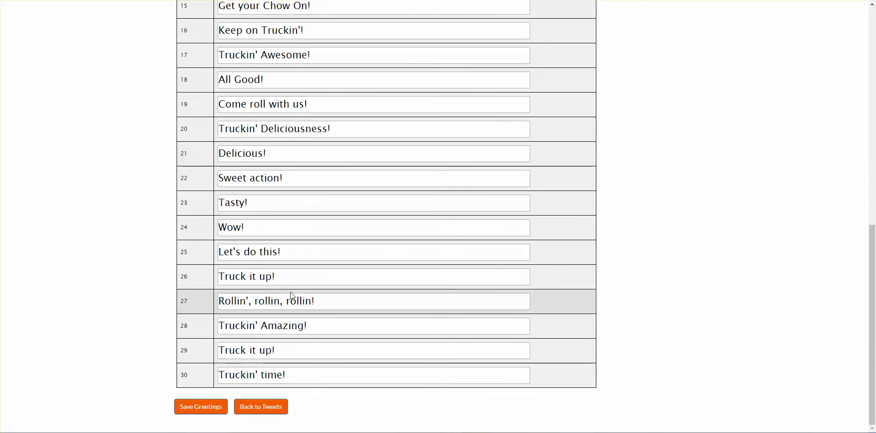
scroll(291, 293, "up", 10)
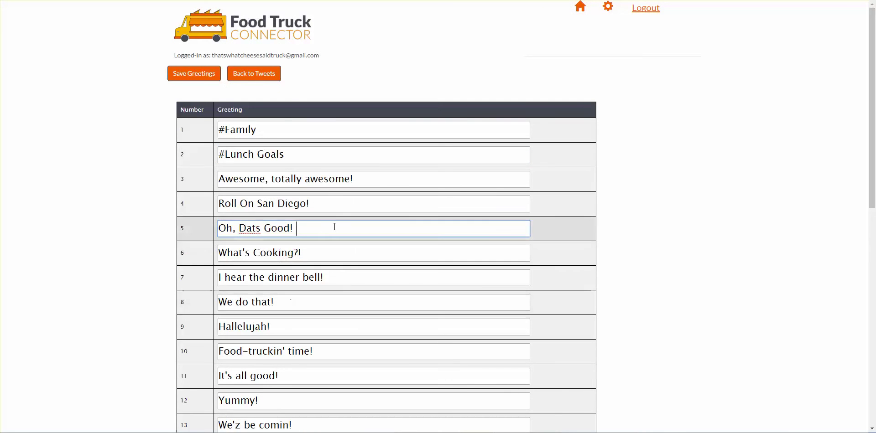
Change greeting 3's text to 'On our way!'
left_click(372, 179)
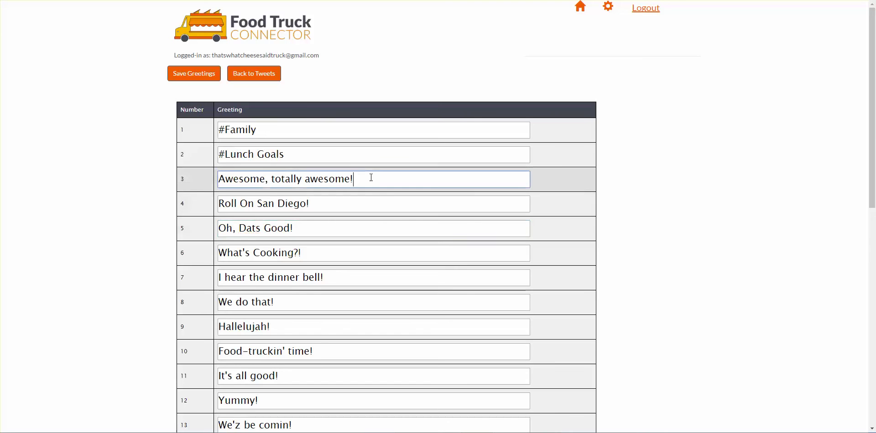
key("BackSpace")
key("BackSpace")
key("BackSpace")
key("BackSpace")
key("BackSpace")
key("BackSpace")
key("BackSpace")
key("BackSpace")
key("BackSpace")
key("BackSpace")
key("BackSpace")
key("BackSpace")
key("BackSpace")
key("BackSpace")
key("BackSpace")
key("BackSpace")
key("BackSpace")
key("BackSpace")
key("BackSpace")
key("BackSpace")
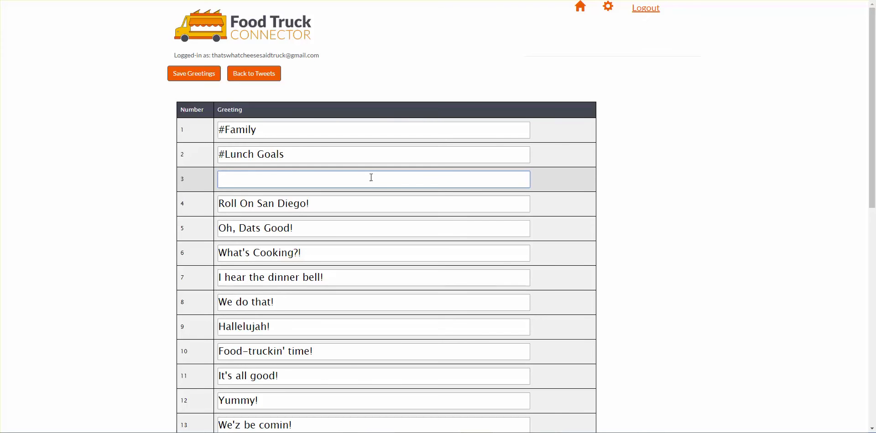
type("On ou rr way")
type("!")
key("BackSpace")
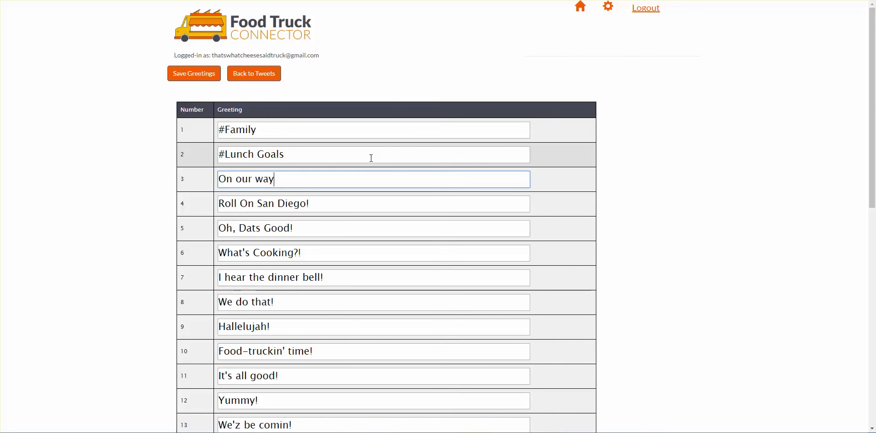
type("!")
scroll(454, 149, "down", 1)
scroll(656, 215, "down", 6)
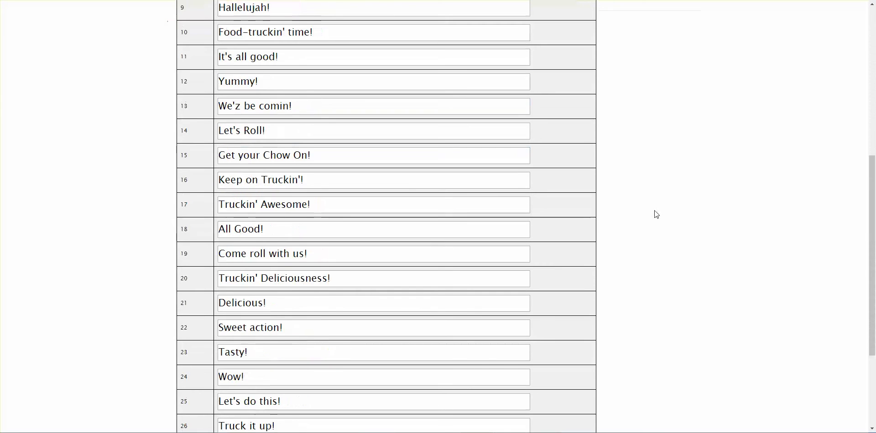
scroll(656, 215, "down", 3)
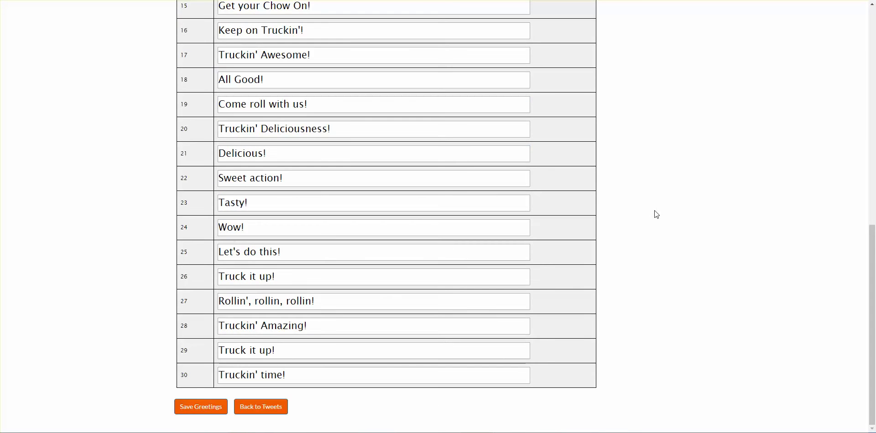
Save the greetings list and return to the Tweets table
left_click(205, 409)
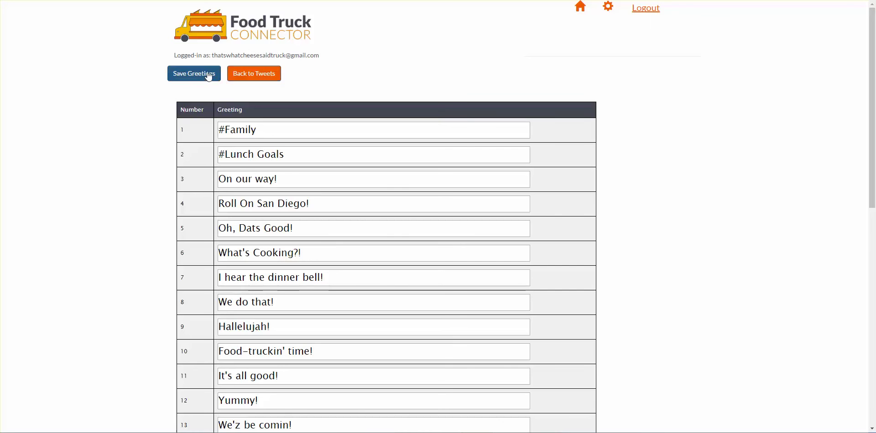
left_click(267, 78)
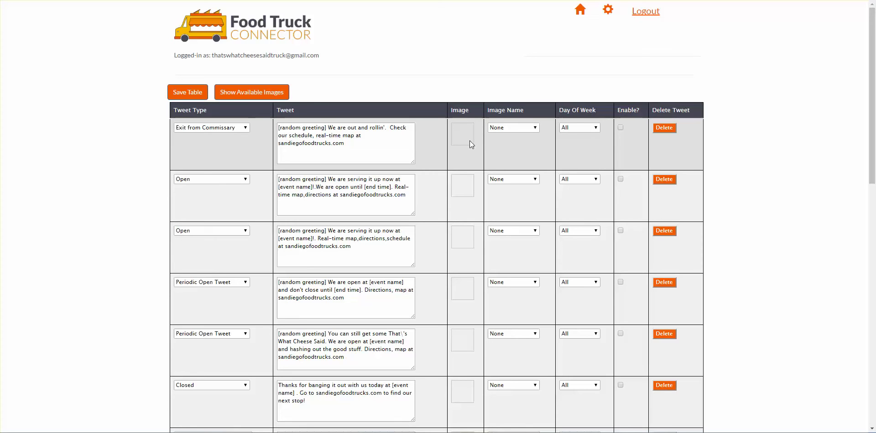
Choose cheese said.jpg as the first Exit from Commissary tweet's image
left_click(536, 128)
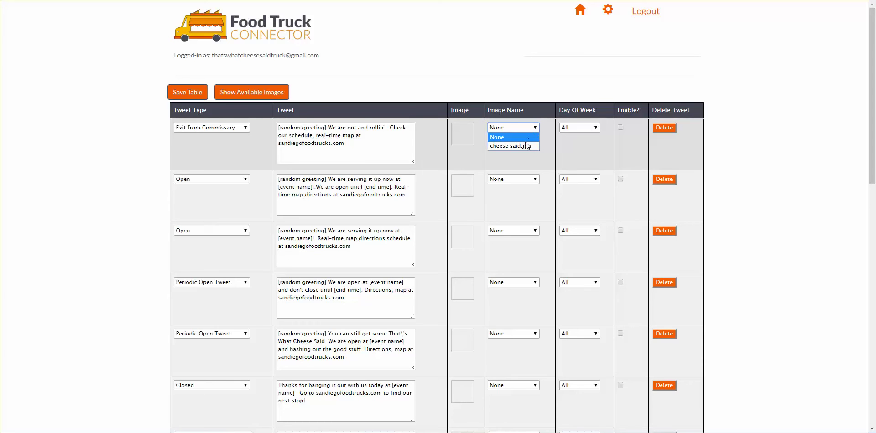
left_click(523, 146)
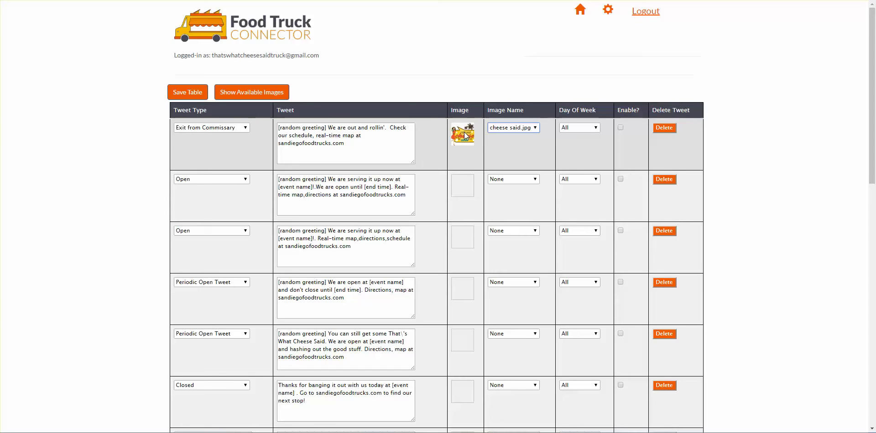
Set the first Exit from Commissary tweet's Day Of Week to Friday
left_click(596, 128)
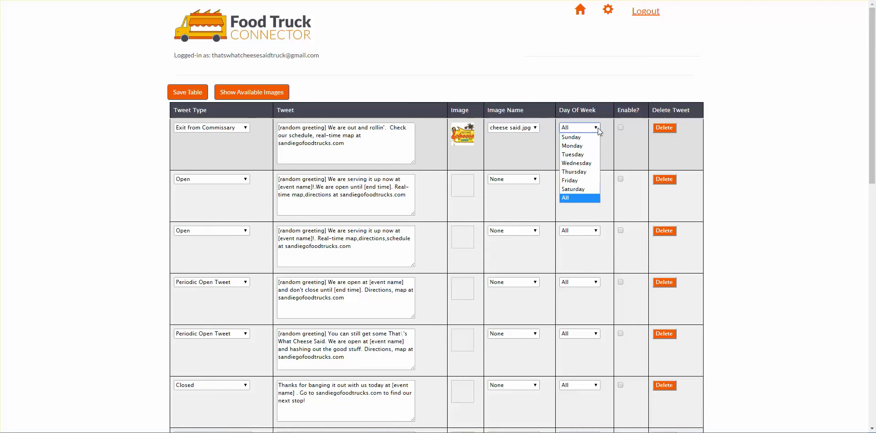
left_click(598, 129)
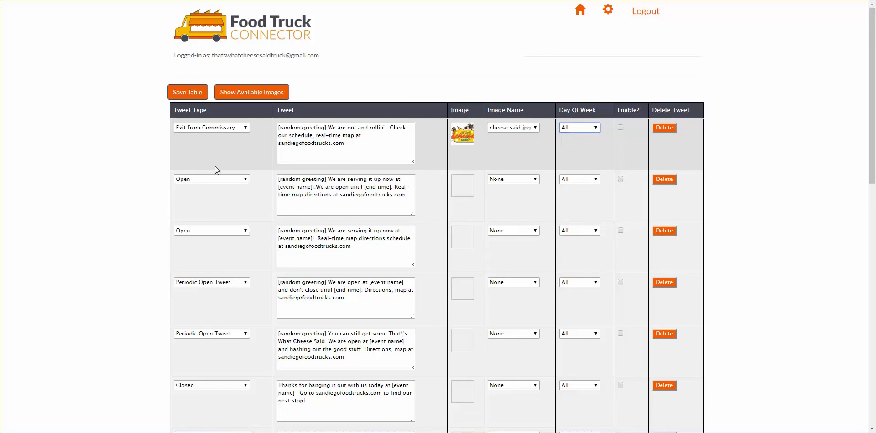
left_click(595, 128)
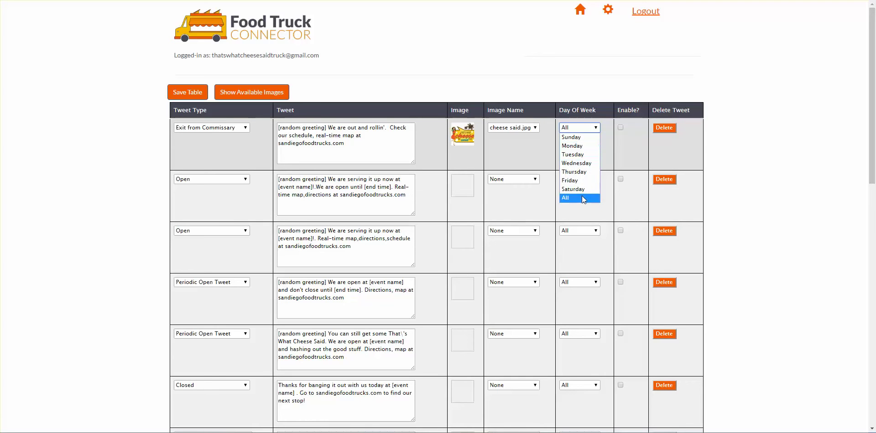
left_click(598, 128)
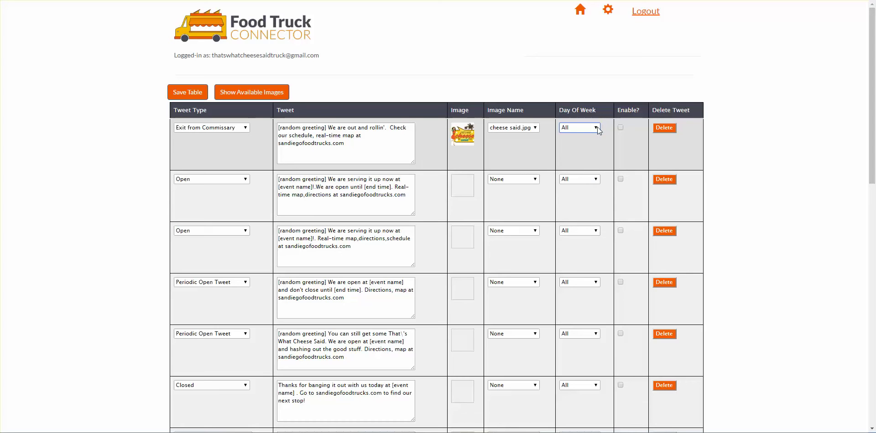
left_click(598, 128)
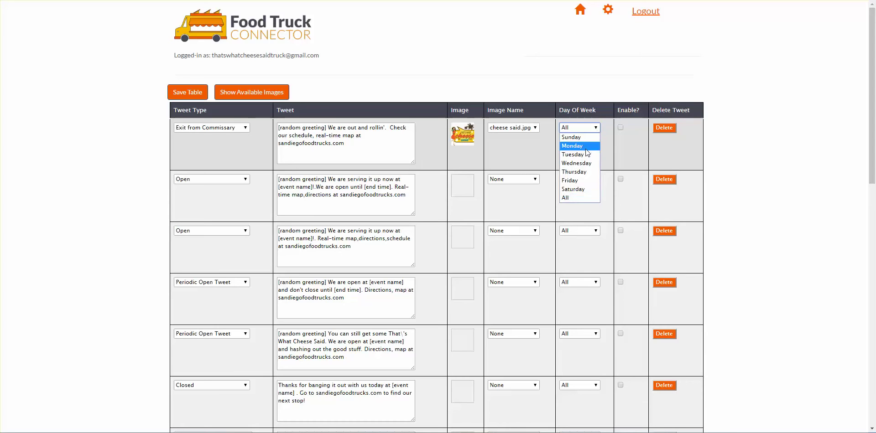
left_click(584, 143)
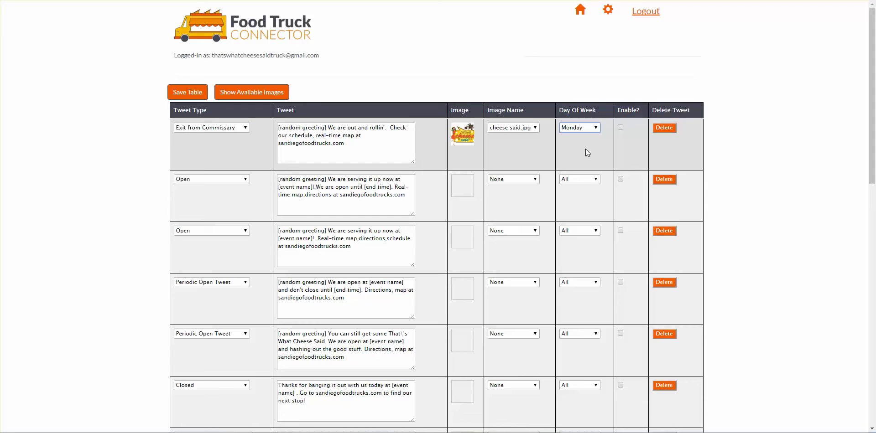
left_click(596, 128)
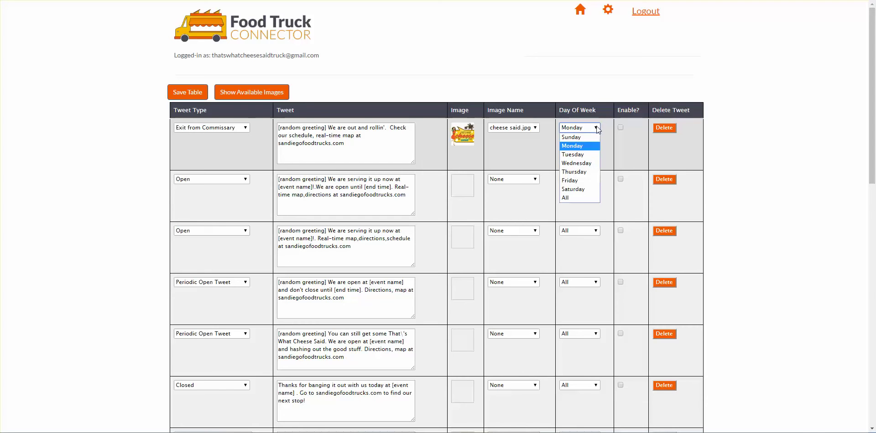
left_click(571, 180)
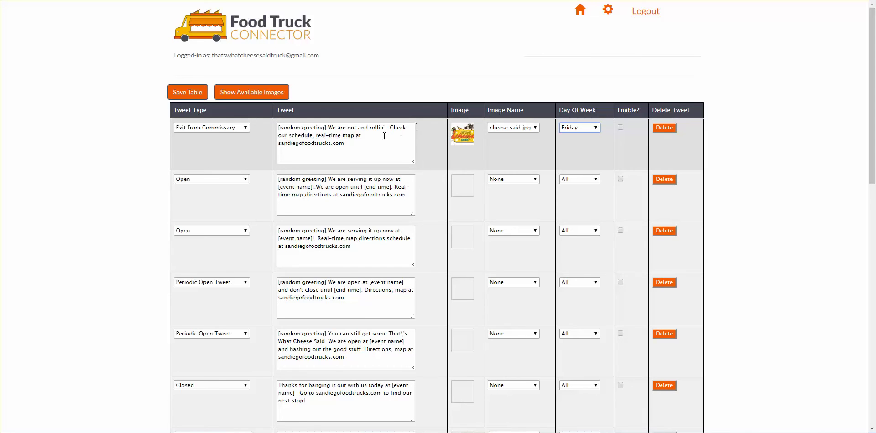
Rewrite the first tweet as 'Its Taco Tuesday! Yahooiee!' for Tuesday and save the table
left_click_drag(328, 130, 364, 145)
key("BackSpace")
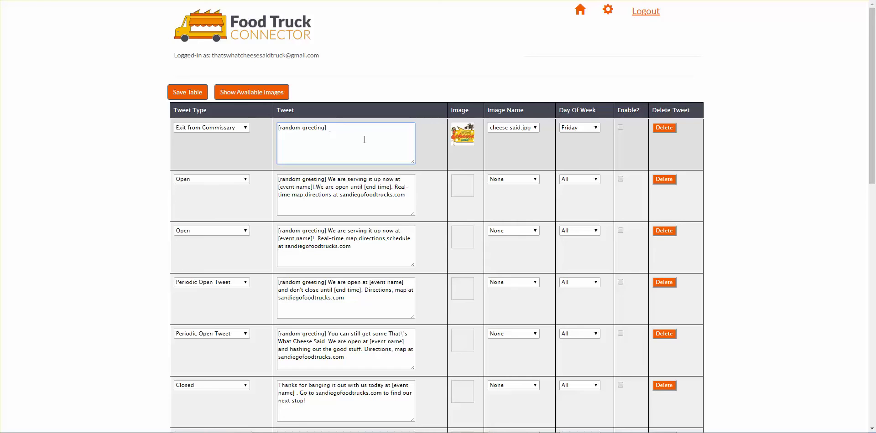
type("Its Friday")
key("BackSpace")
key("BackSpace")
key("BackSpace")
key("BackSpace")
key("BackSpace")
key("BackSpace")
left_click(595, 127)
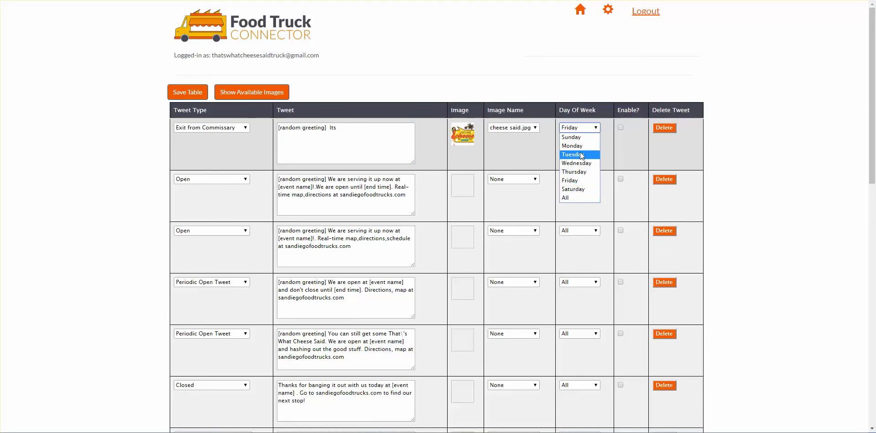
left_click(586, 154)
left_click(358, 131)
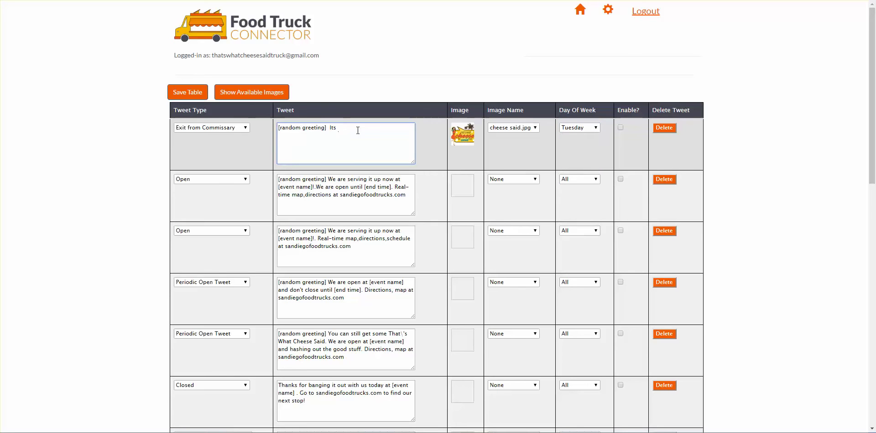
type("Taco Tuesday! Yahooiee!")
key("BackSpace")
key("BackSpace")
key("BackSpace")
key("BackSpace")
key("BackSpace")
key("BackSpace")
key("BackSpace")
key("BackSpace")
key("BackSpace")
key("BackSpace")
key("BackSpace")
key("BackSpace")
key("BackSpace")
key("BackSpace")
key("BackSpace")
key("BackSpace")
key("BackSpace")
key("BackSpace")
key("BackSpace")
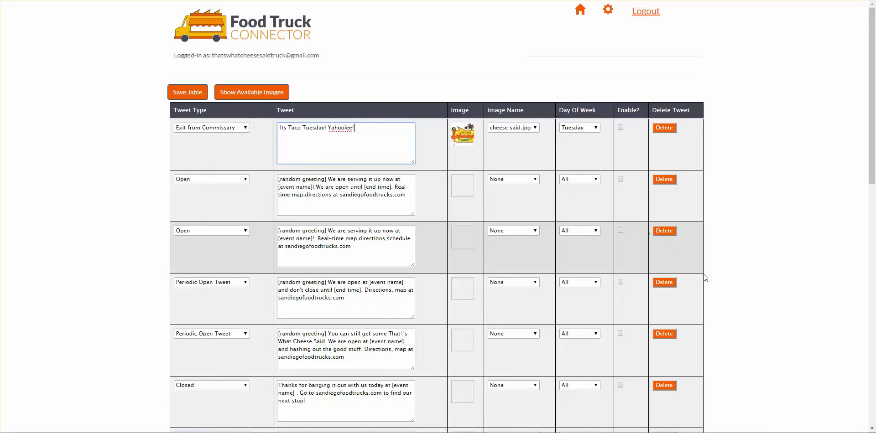
left_click(188, 93)
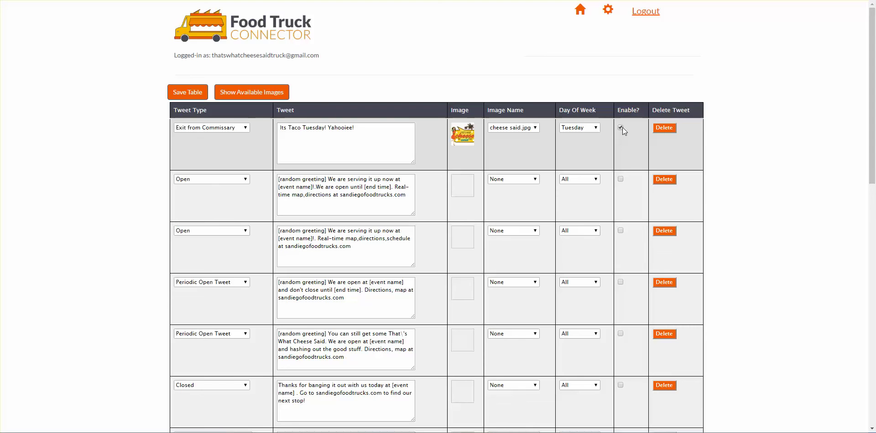
Tick the Enable? checkbox for the first Exit from Commissary tweet
left_click(201, 97)
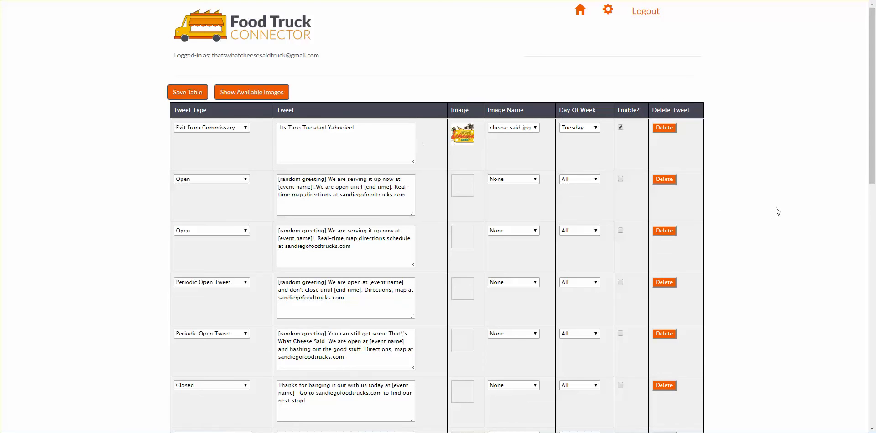
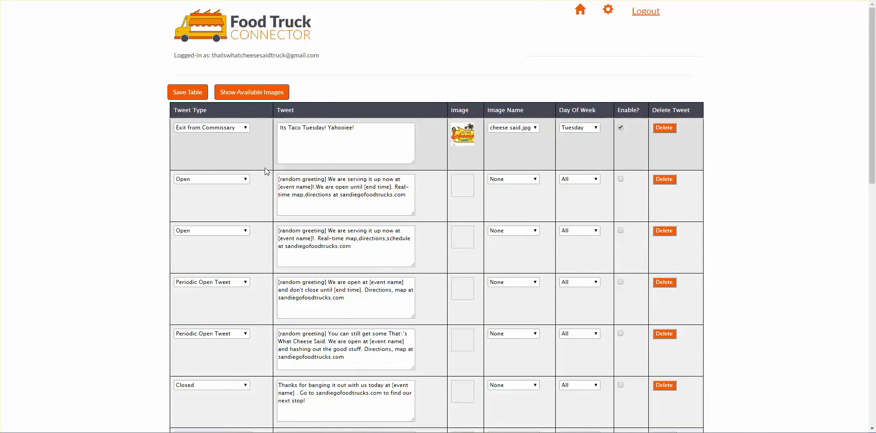
scroll(265, 169, "down", 5)
scroll(265, 168, "down", 7)
scroll(265, 168, "down", 1)
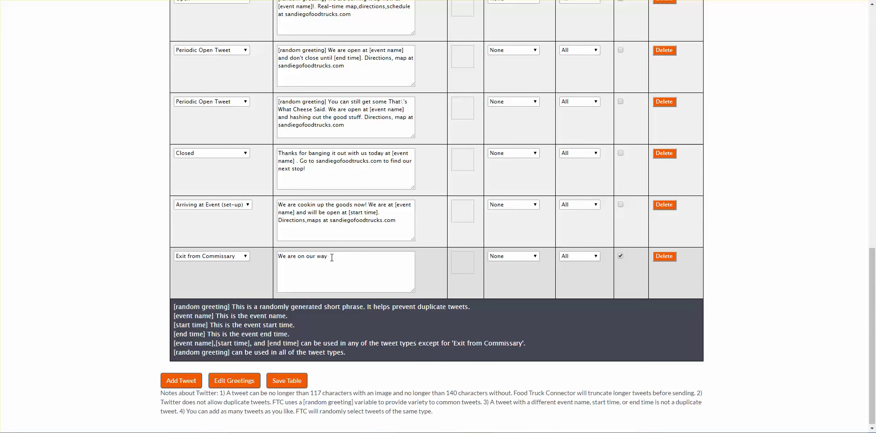
scroll(331, 257, "up", 15)
scroll(332, 258, "up", 2)
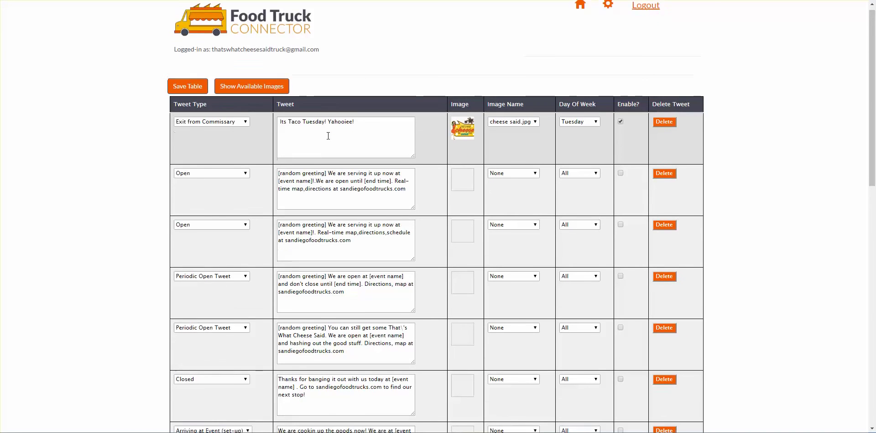
scroll(327, 136, "down", 17)
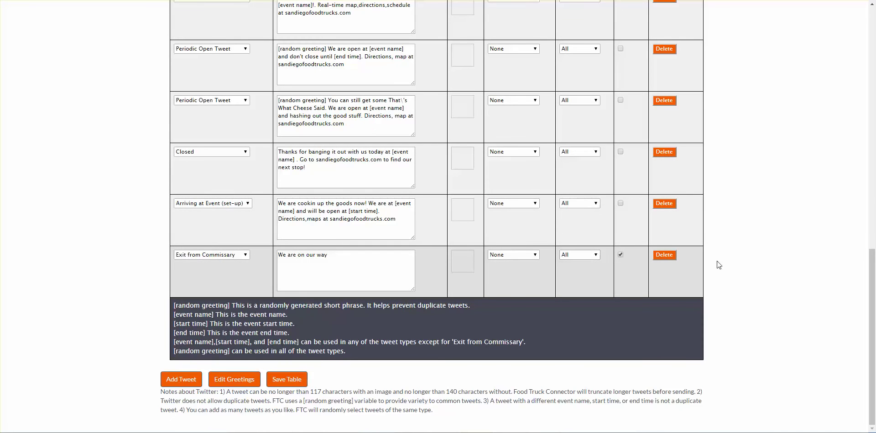
scroll(717, 263, "up", 17)
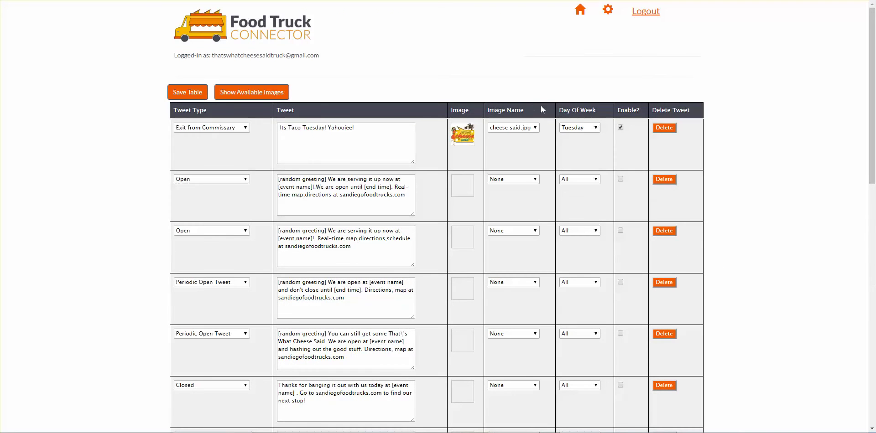
left_click(363, 127)
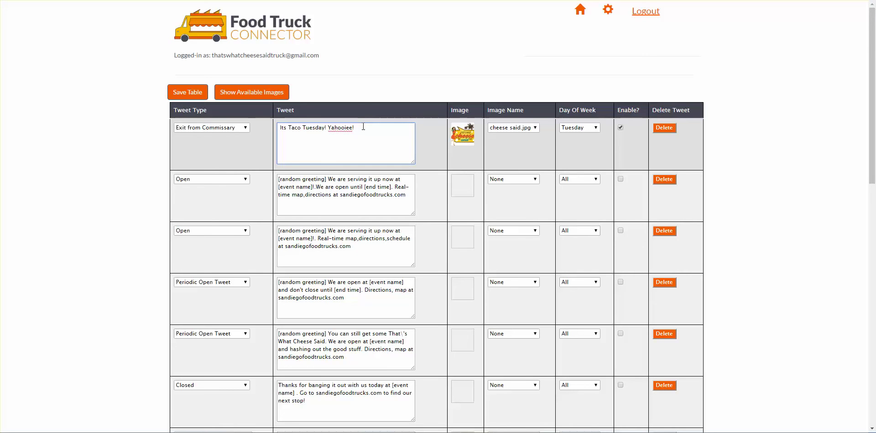
scroll(363, 127, "down", 17)
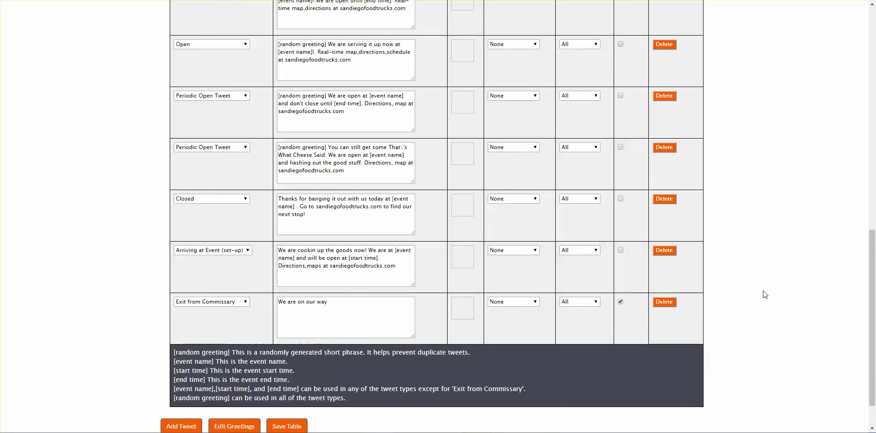
scroll(764, 293, "down", 1)
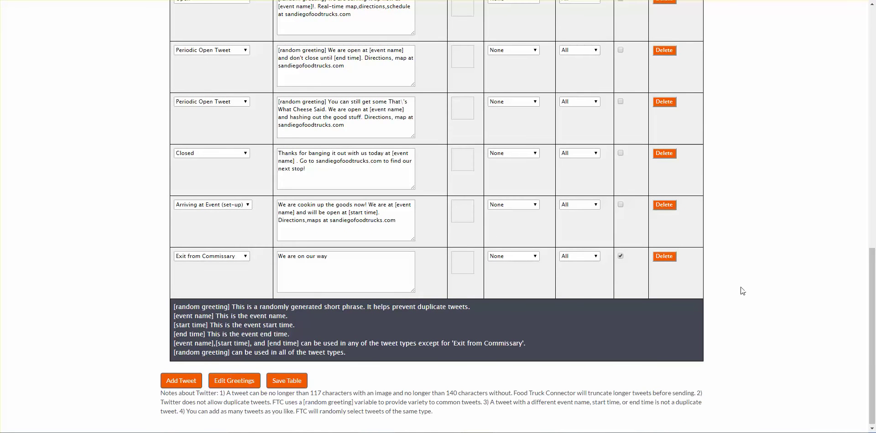
Add a new tweet row and keep its type as Exit from Commissary
left_click(181, 380)
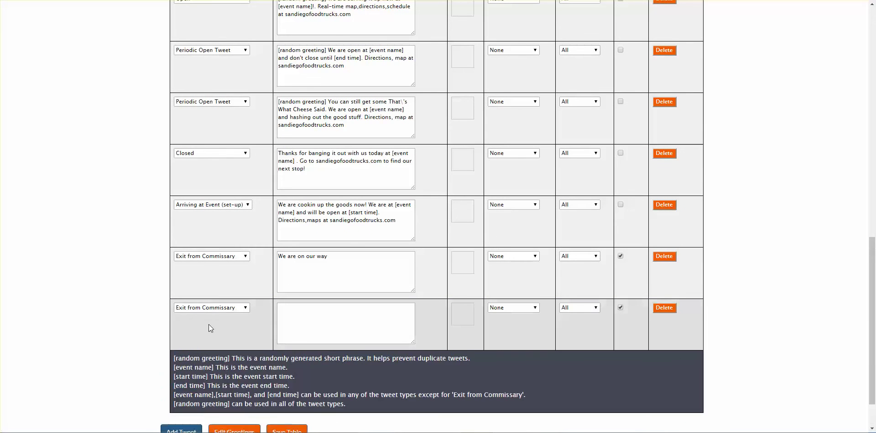
left_click(246, 309)
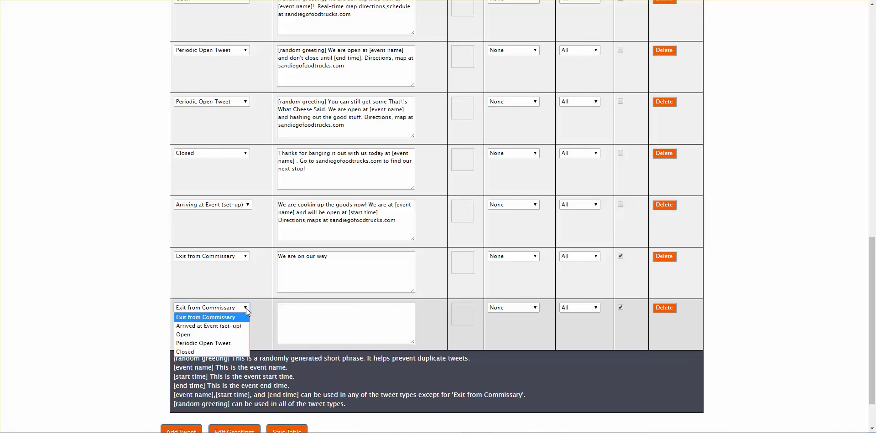
left_click(231, 312)
Write '[random greeting], Food Trucks are awesome!' as its text and attach cheese said.jpg
left_click(303, 308)
type("[ra")
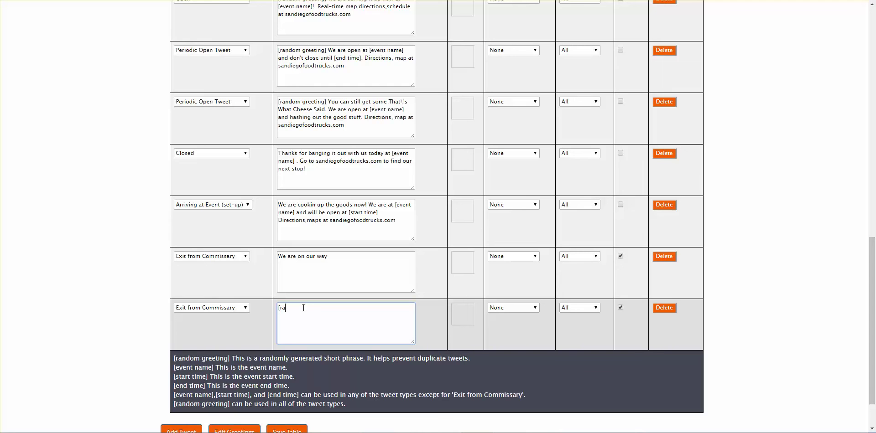
type("ndom greeting], Food Trucks are awesome")
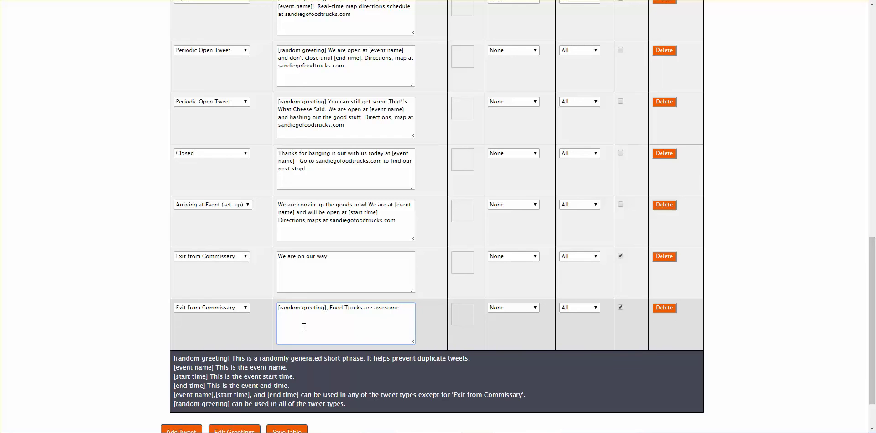
type("!")
left_click(537, 310)
left_click(522, 327)
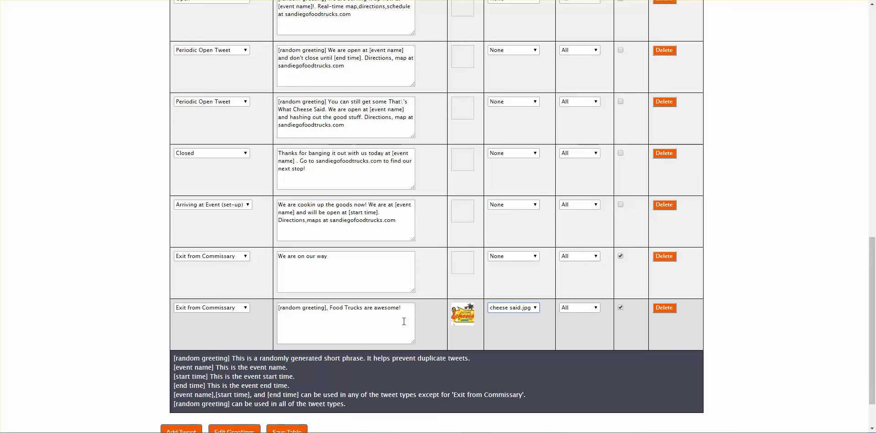
Save the tweet table, then delete '[random greeting], ' from the last tweet's text
scroll(764, 299, "down", 1)
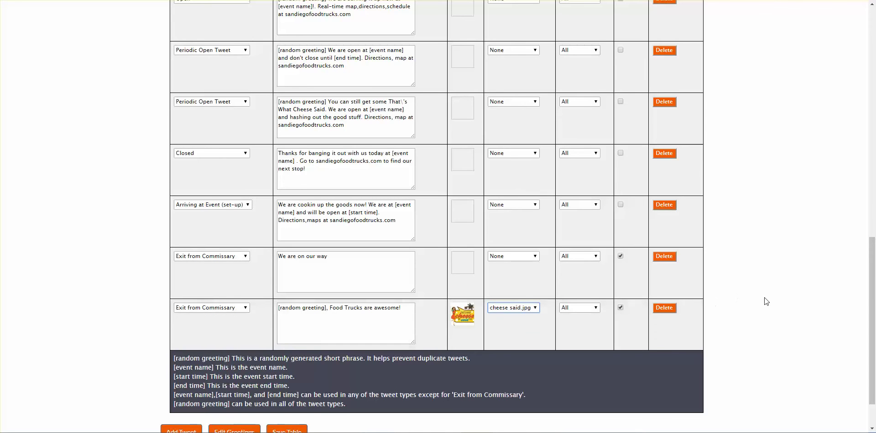
left_click(279, 382)
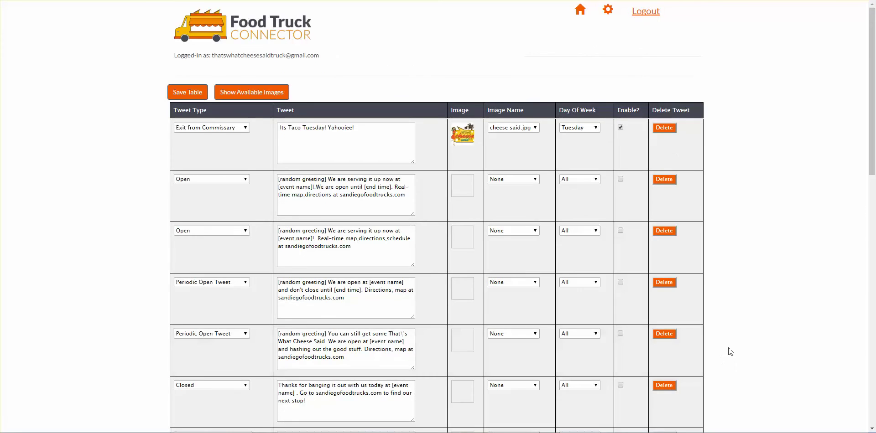
scroll(722, 359, "down", 10)
scroll(731, 351, "up", 10)
scroll(794, 203, "down", 6)
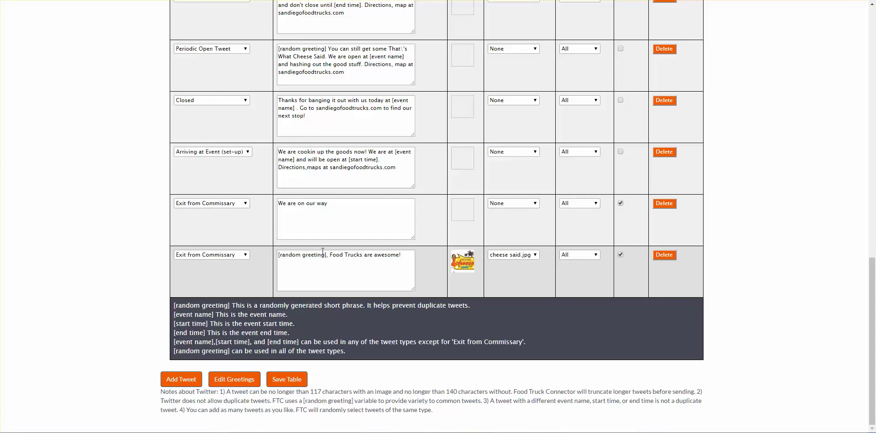
left_click(331, 254)
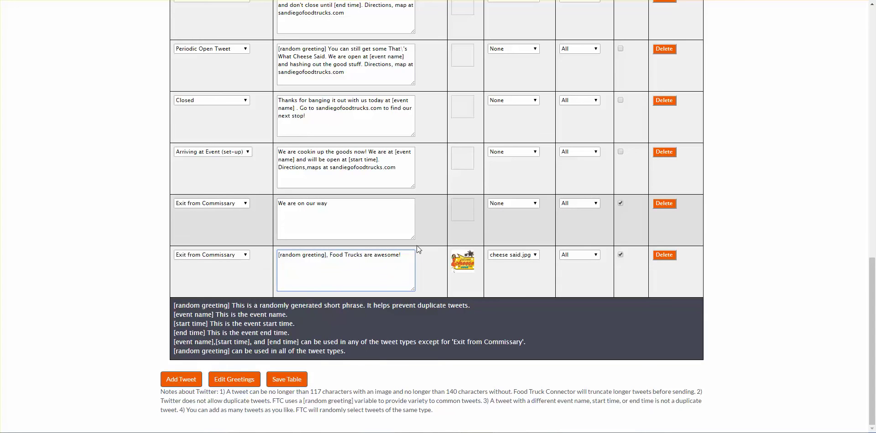
key("BackSpace")
key("BackSpace")
key("BackSpace")
key("BackSpace")
key("BackSpace")
key("BackSpace")
key("BackSpace")
key("BackSpace")
key("BackSpace")
key("BackSpace")
key("BackSpace")
key("BackSpace")
key("BackSpace")
key("BackSpace")
key("BackSpace")
key("BackSpace")
key("BackSpace")
key("BackSpace")
key("BackSpace")
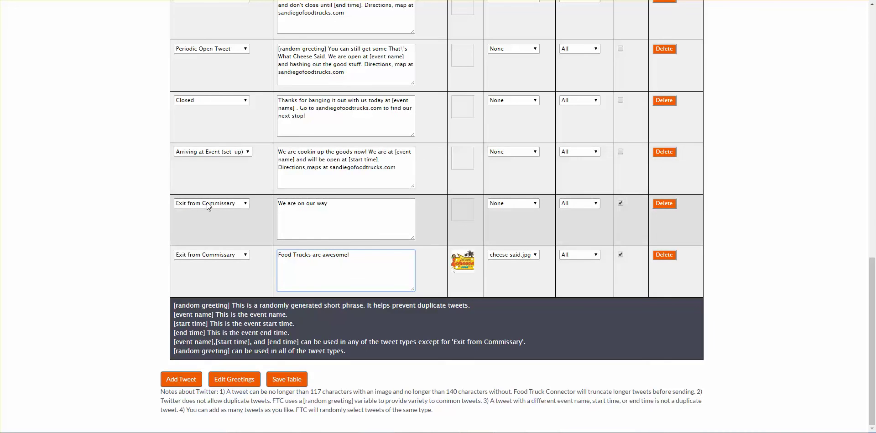
left_click(186, 387)
left_click(290, 308)
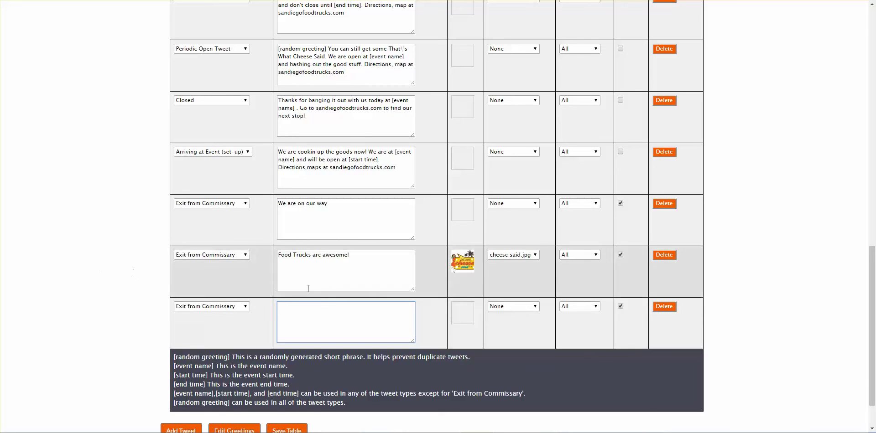
scroll(331, 309, "up", 10)
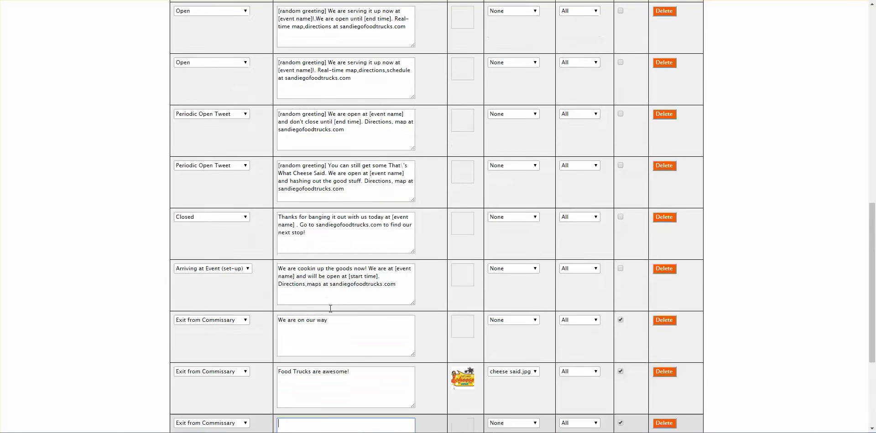
scroll(331, 309, "up", 5)
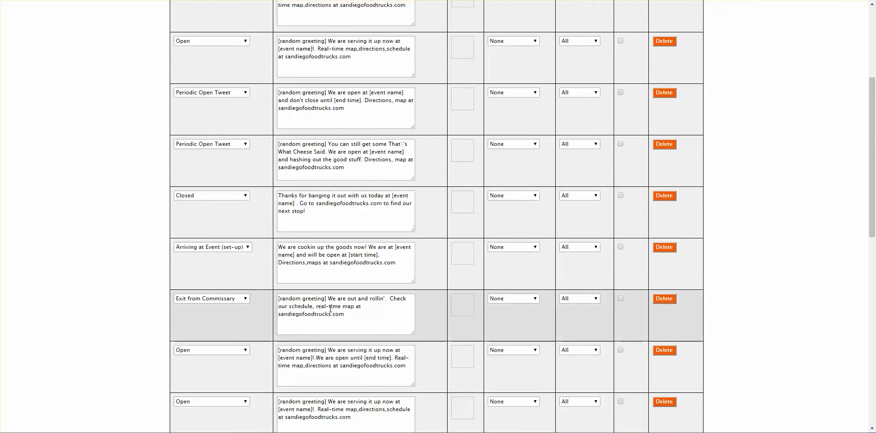
scroll(331, 309, "down", 5)
scroll(331, 309, "down", 3)
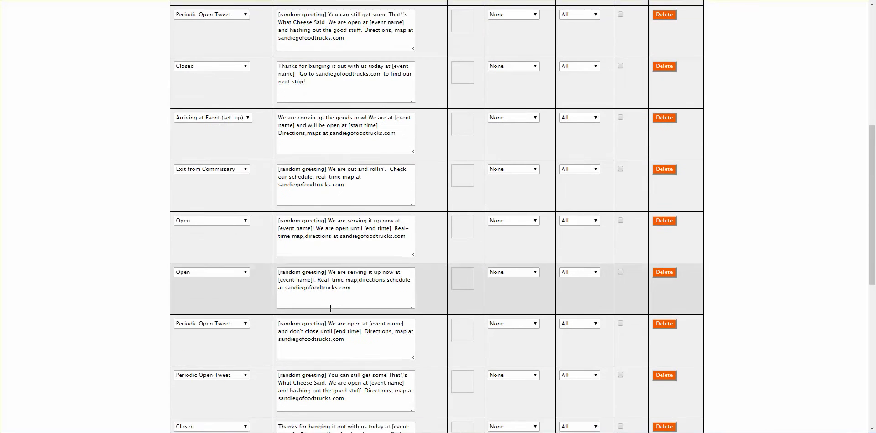
scroll(330, 308, "down", 8)
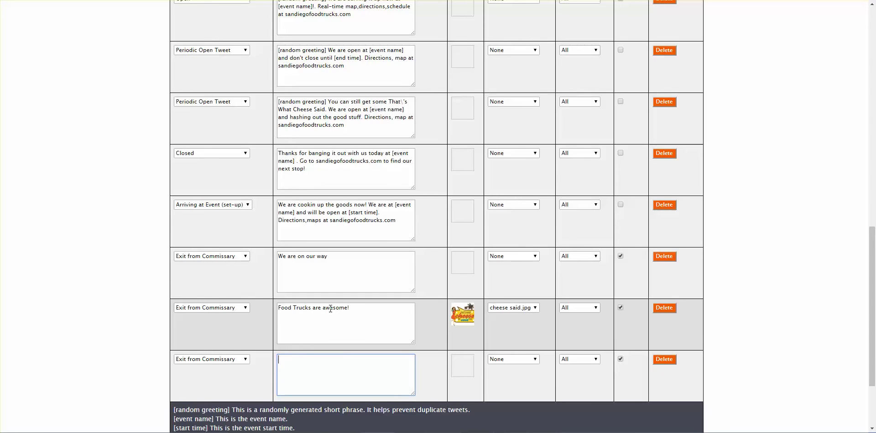
scroll(330, 309, "up", 9)
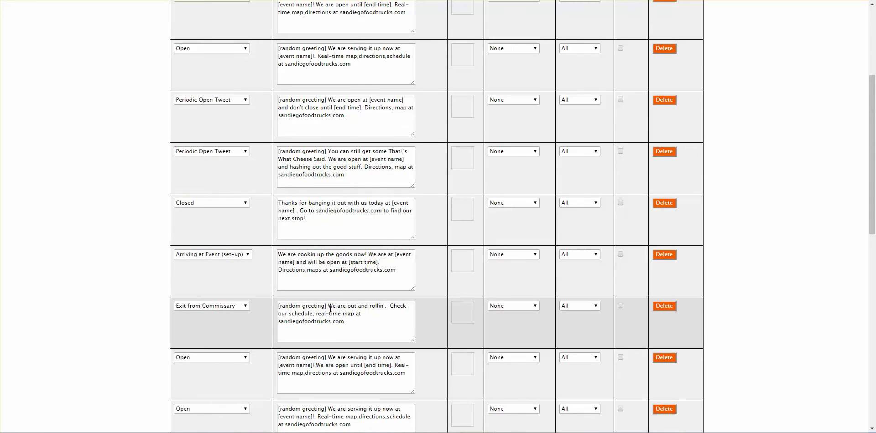
scroll(331, 309, "up", 4)
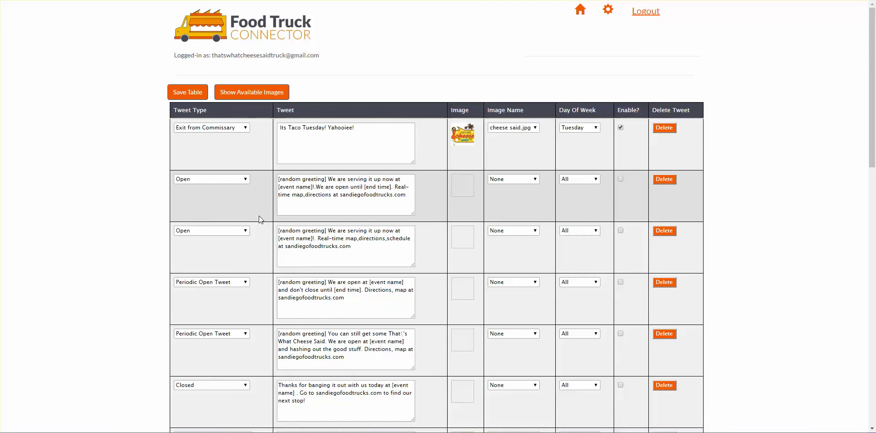
Change the second tweet's type to Exit from Commissary, after briefly trying Arrived at Event
left_click(222, 128)
left_click(244, 180)
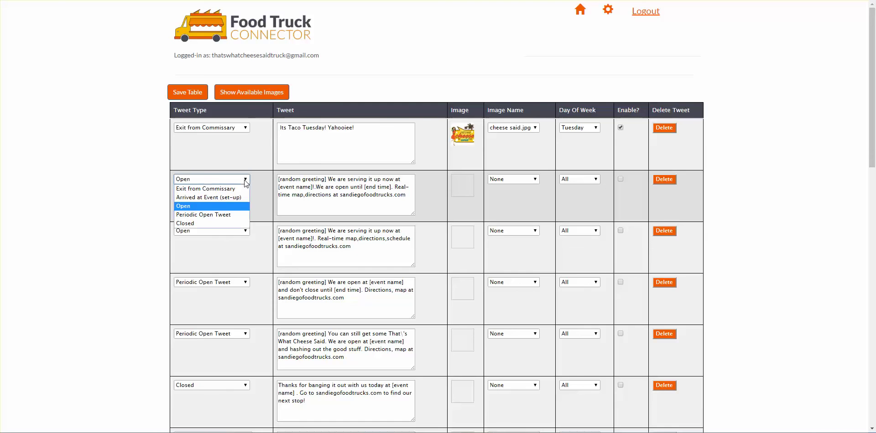
left_click(229, 197)
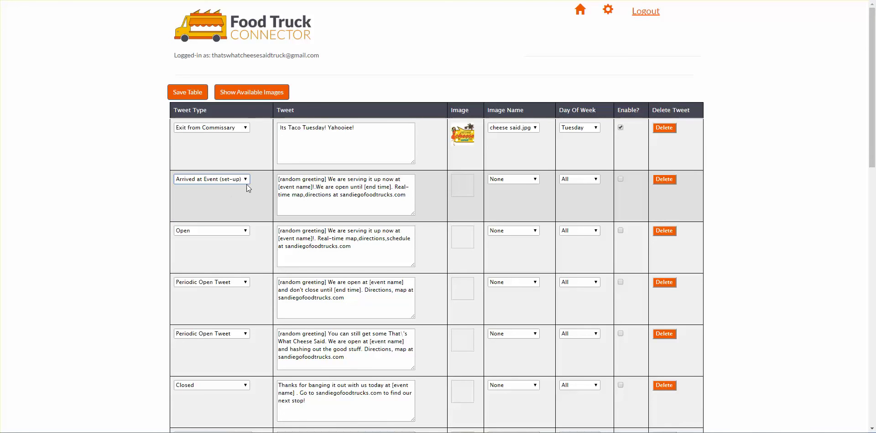
left_click(242, 181)
left_click(220, 189)
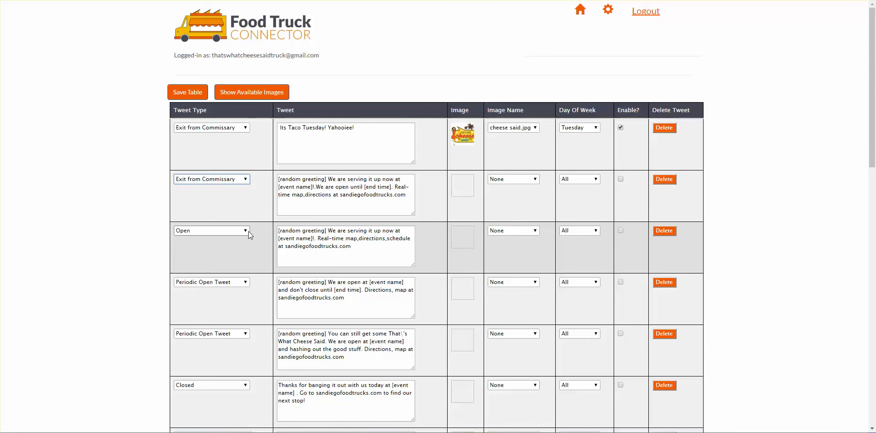
Set the third tweet to Periodic Open Tweet and the fourth to Open
left_click(247, 230)
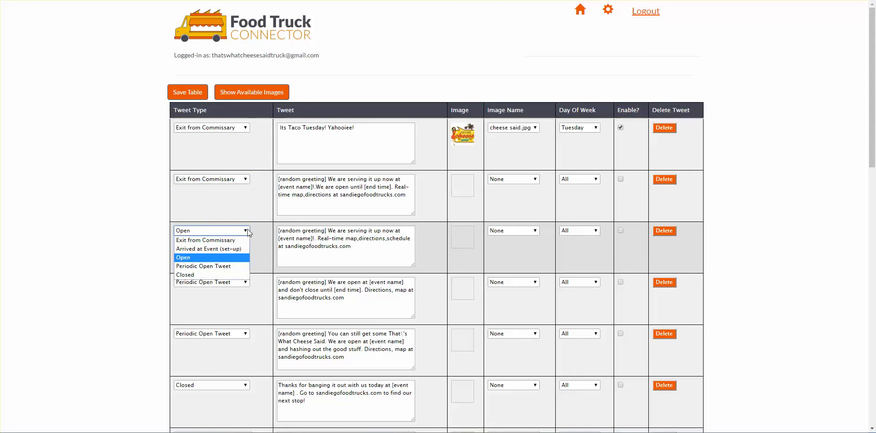
left_click(216, 266)
left_click(248, 282)
left_click(196, 311)
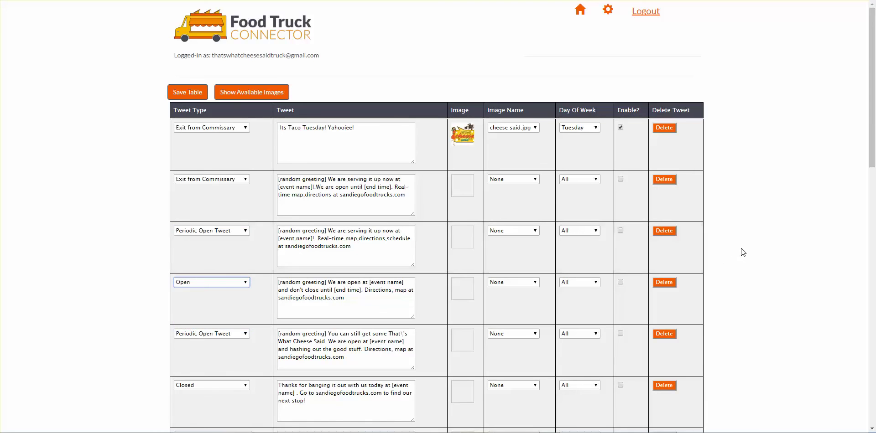
scroll(742, 249, "down", 10)
scroll(742, 249, "down", 3)
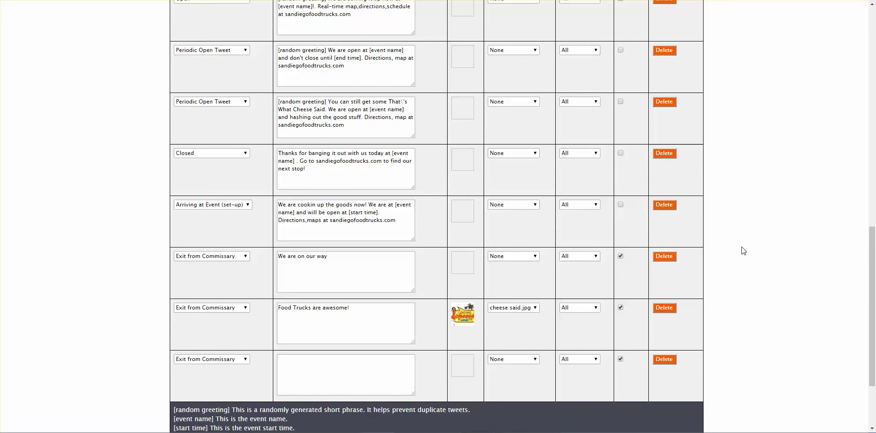
scroll(741, 248, "up", 10)
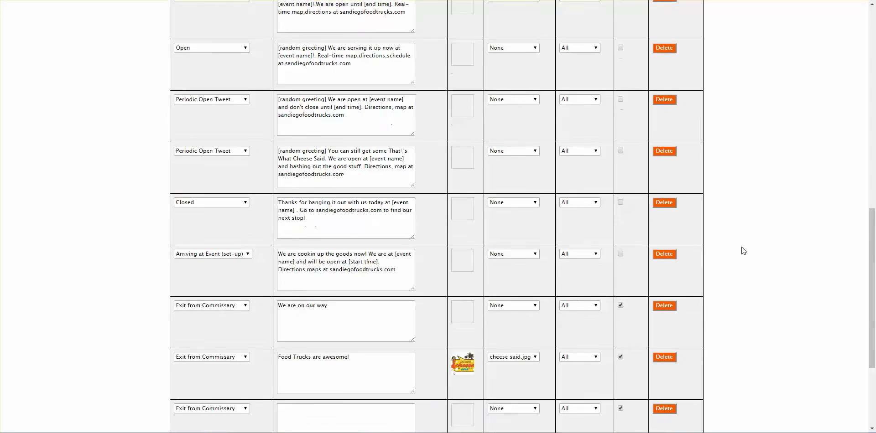
scroll(741, 247, "up", 2)
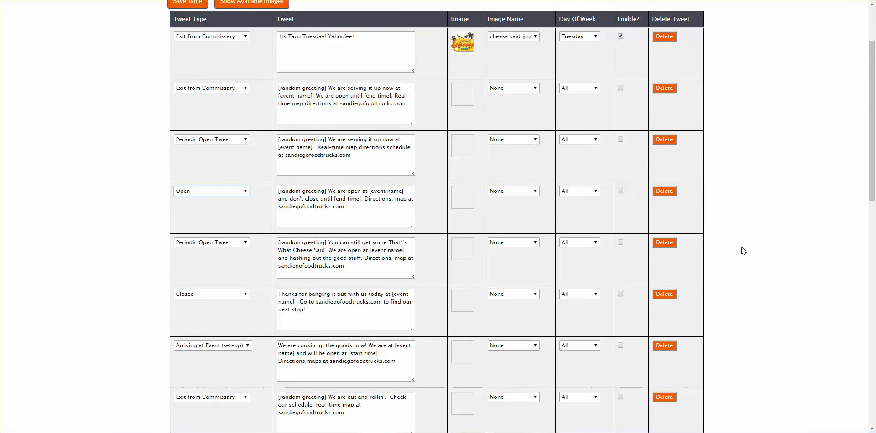
scroll(741, 248, "down", 12)
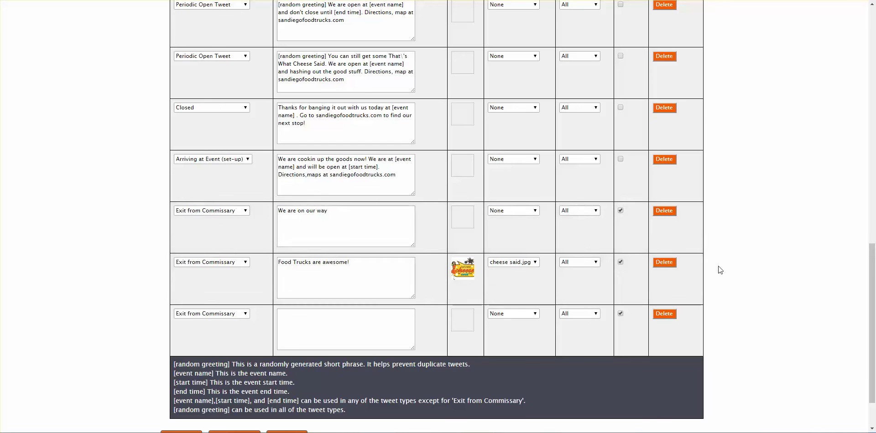
Delete the empty row and the awesome, on-our-way, Arriving, Closed and Periodic Open tweets
left_click(662, 315)
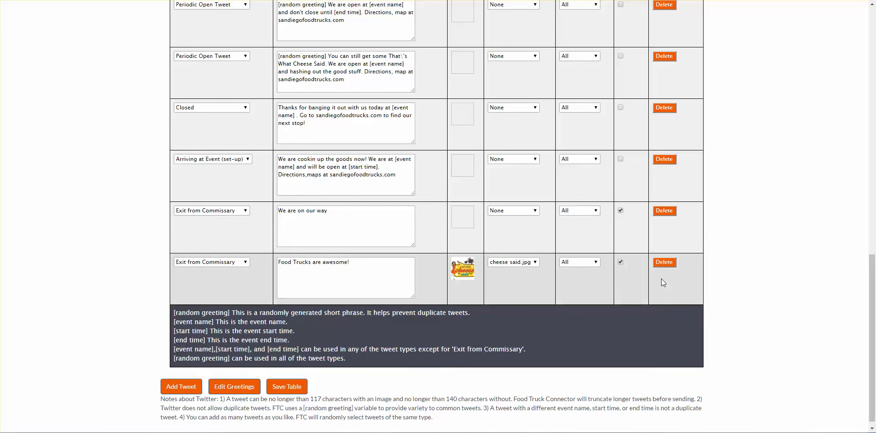
left_click(664, 264)
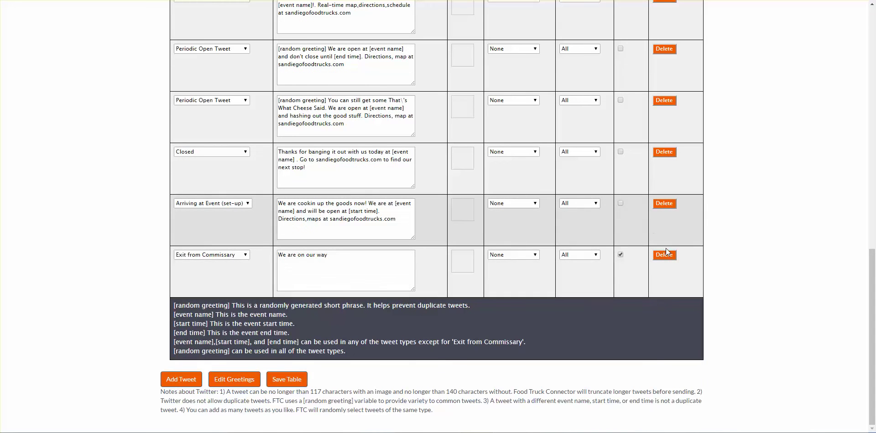
left_click(663, 255)
left_click(665, 204)
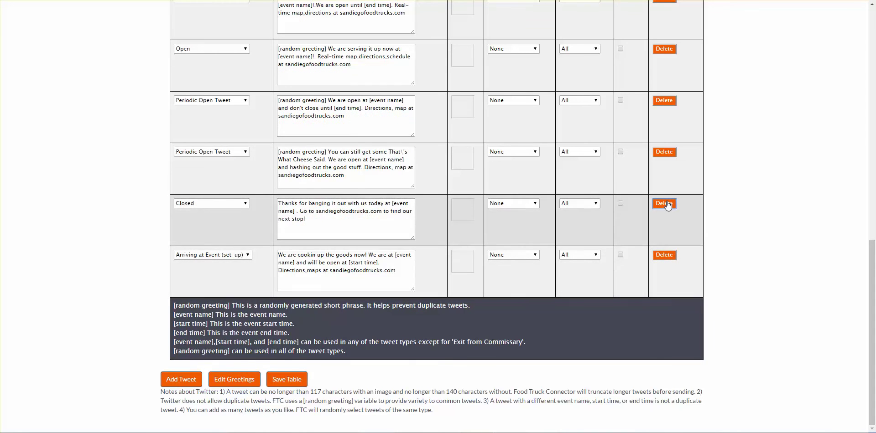
left_click(667, 256)
left_click(664, 204)
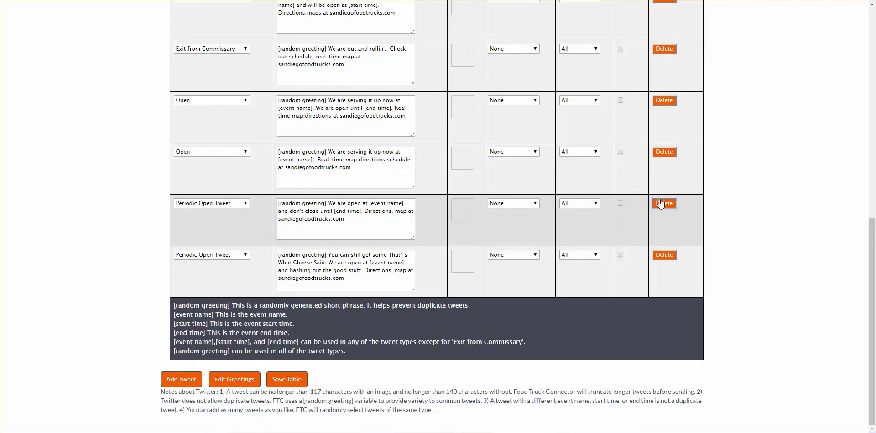
left_click(667, 255)
Delete every remaining row except Taco Tuesday and save the table
left_click(669, 256)
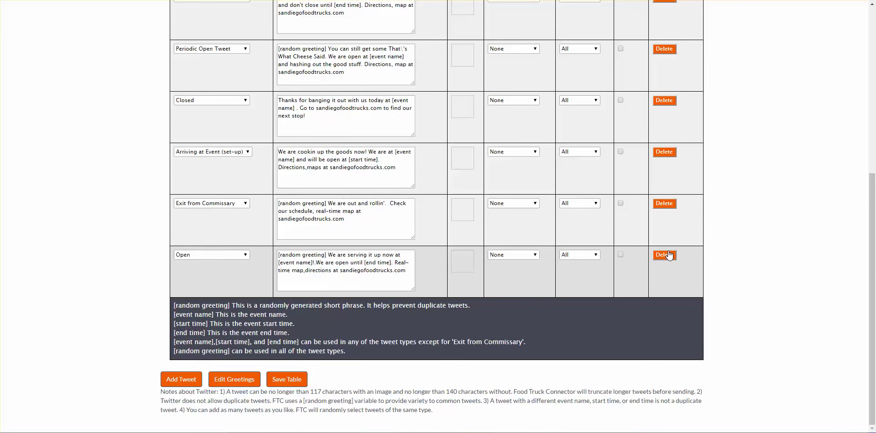
left_click(669, 256)
left_click(669, 255)
left_click(669, 256)
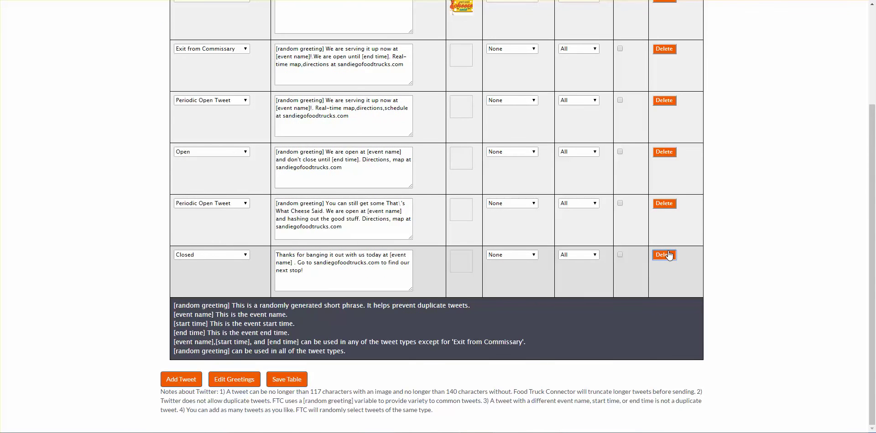
left_click(669, 256)
left_click(669, 255)
left_click(669, 255)
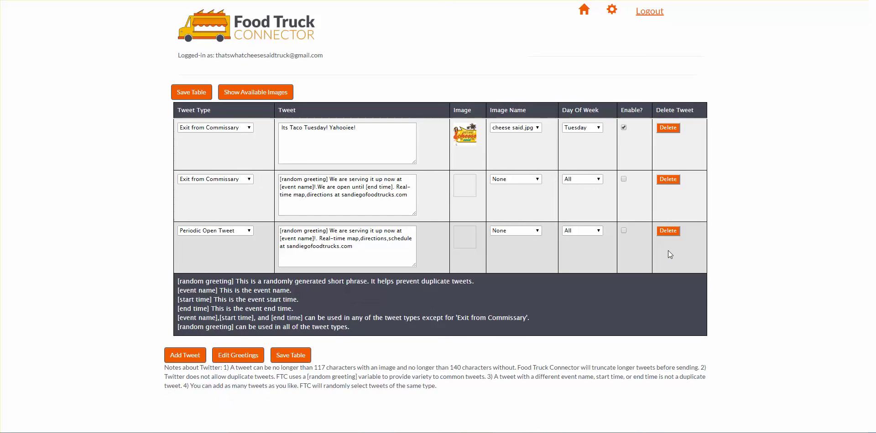
left_click(668, 230)
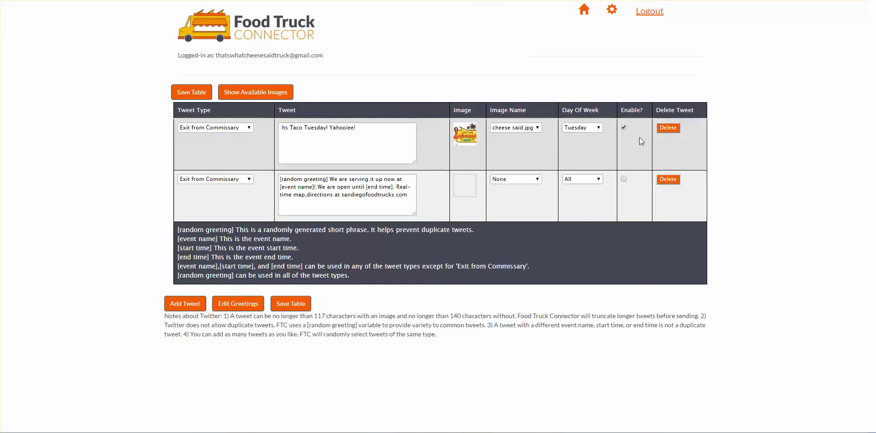
left_click(667, 179)
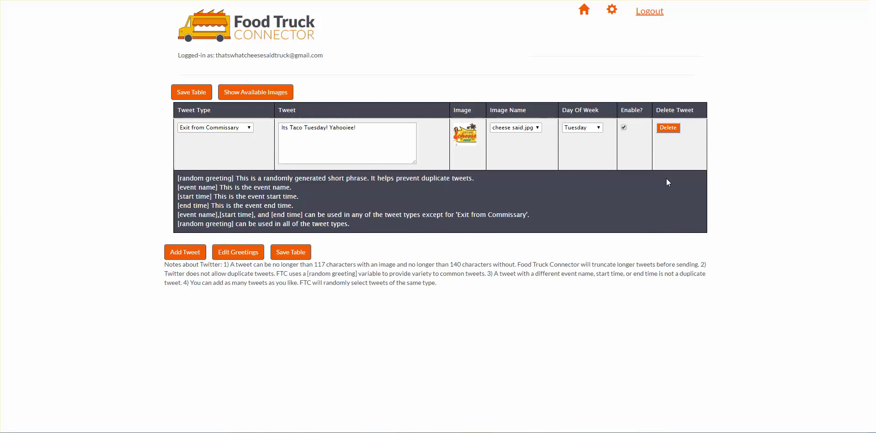
left_click(181, 93)
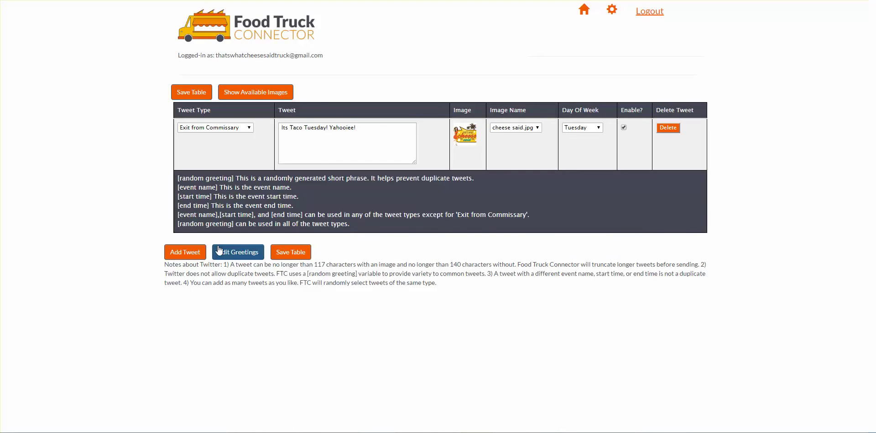
Add a second tweet 'We are on our way to you!!!' with cheese said.jpg, then a blank row
left_click(181, 251)
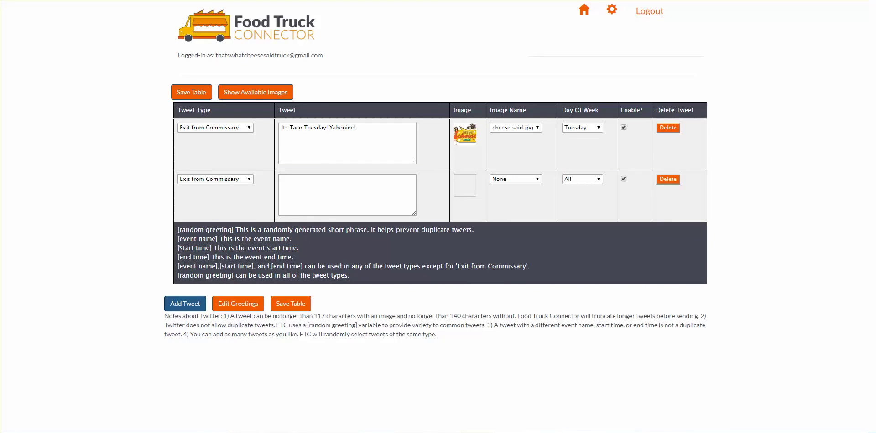
left_click(314, 182)
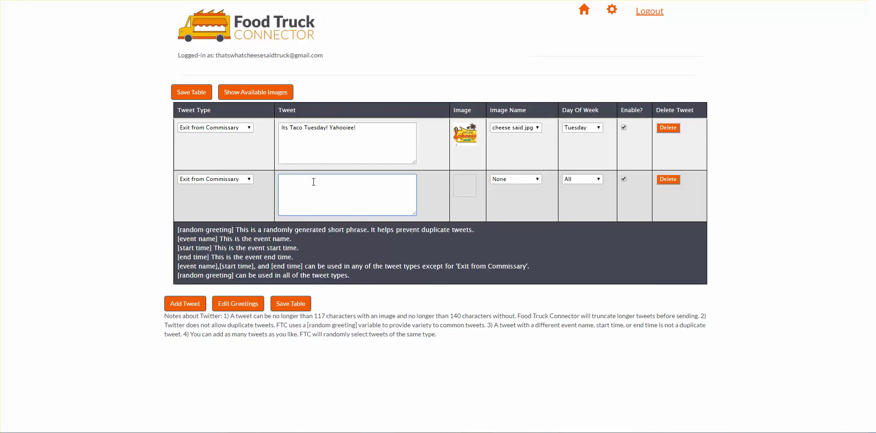
type("We are on our way to you!!!")
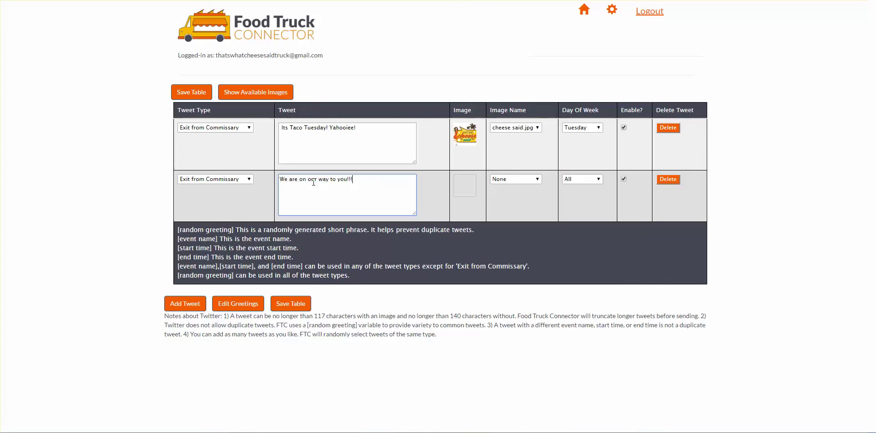
left_click(515, 180)
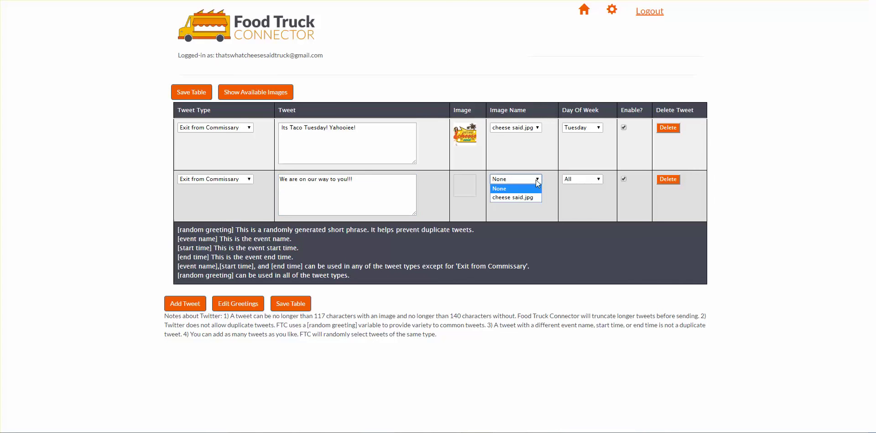
left_click(518, 199)
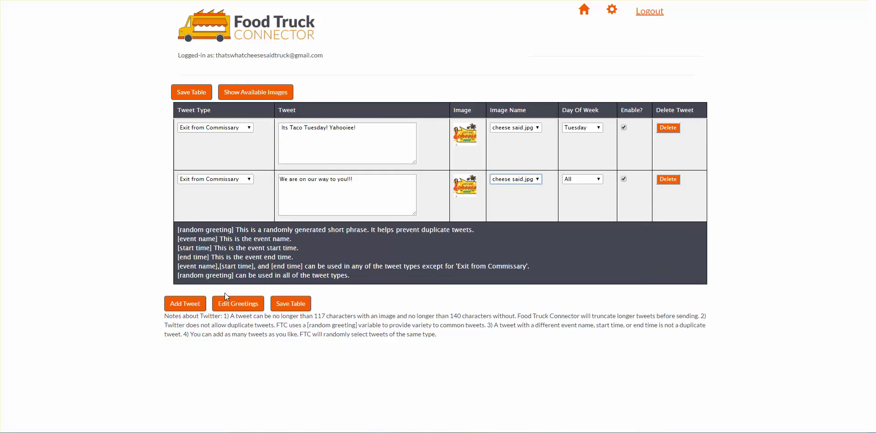
left_click(187, 305)
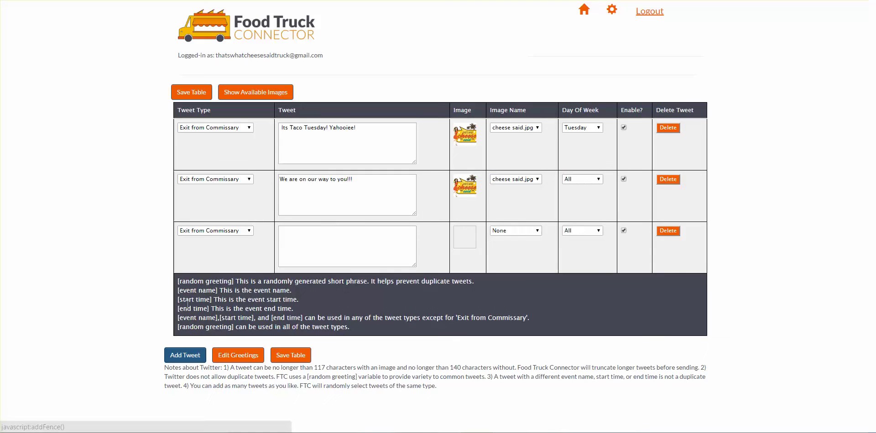
Set the third tweet to Arrived at Event (set-up) and type 'We have arrived at [event name].'
left_click(249, 233)
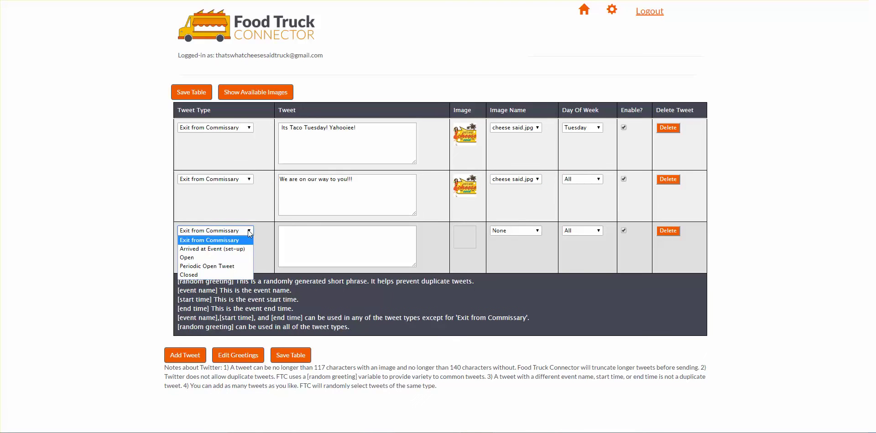
left_click(231, 248)
left_click(315, 236)
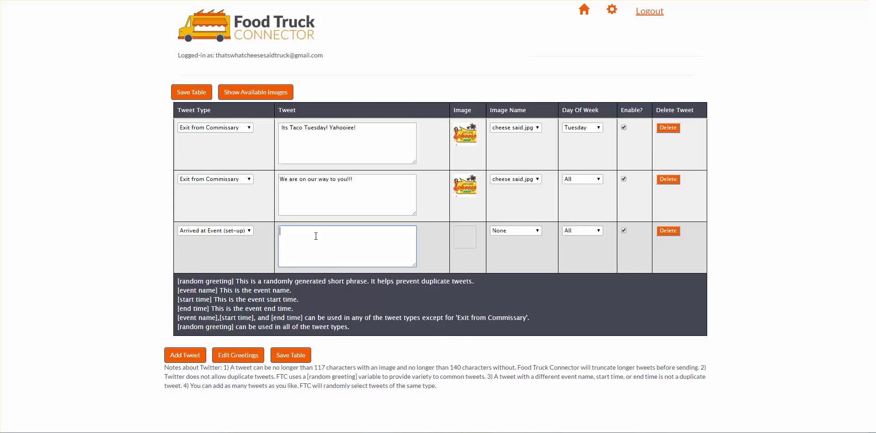
type("We have arrived at [evebt")
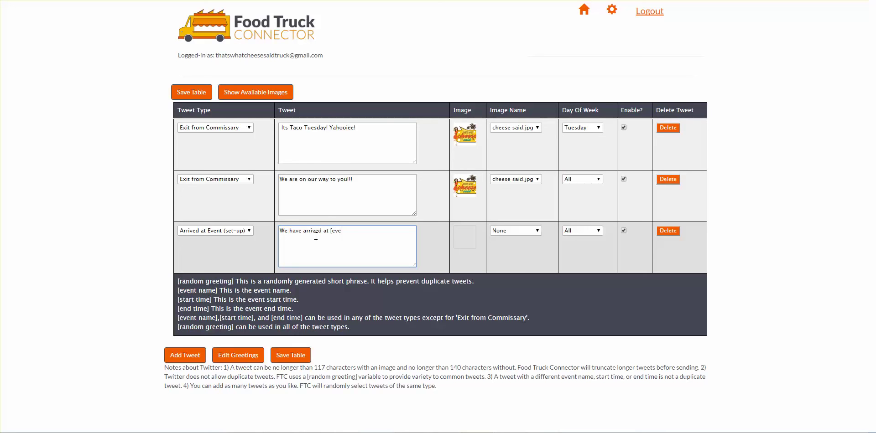
key("BackSpace")
key("BackSpace")
type("nt name].")
Continue the third tweet: 'We open at [start time] and close at [end time]. Come get it before the line starts'
type("We op")
type("en at [start time")
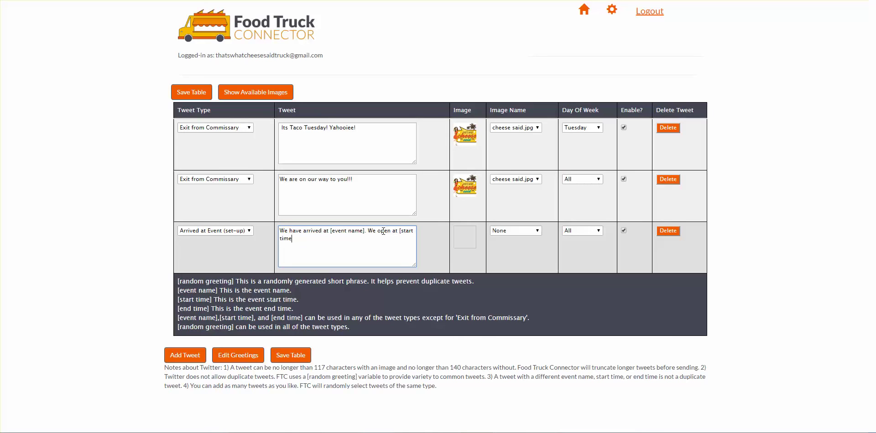
type("] and close at [e")
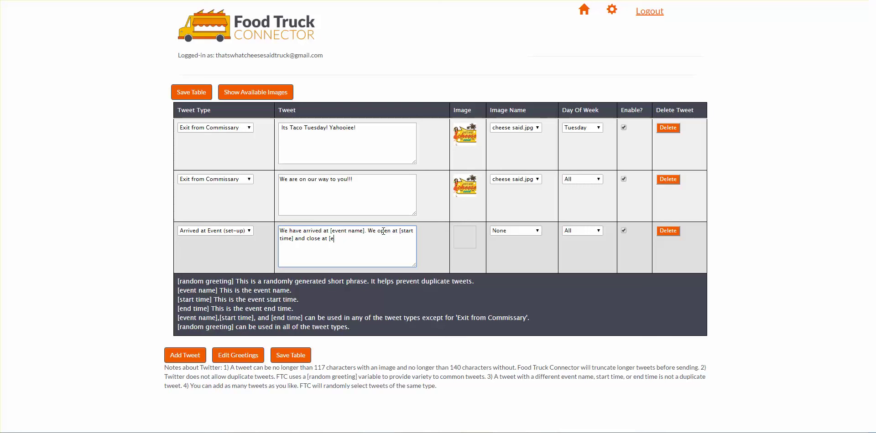
type("nd time].")
type("Come get it before the line  starts!")
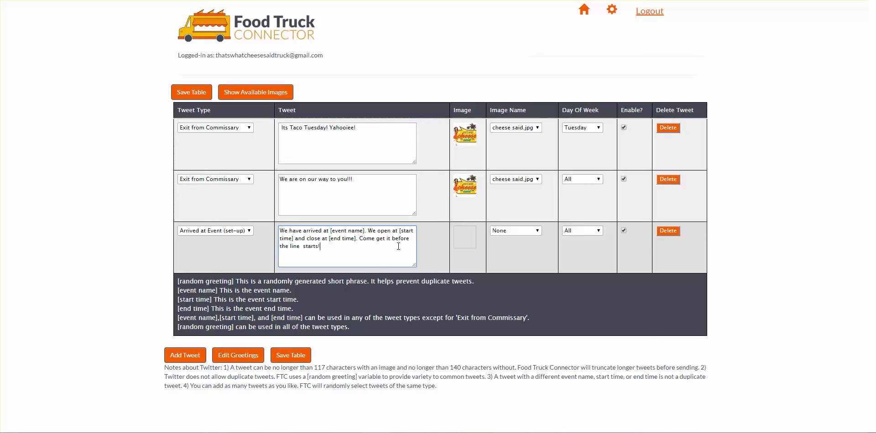
Add a fourth Open tweet reading 'We are open at [event name]. Come get it'
left_click(185, 355)
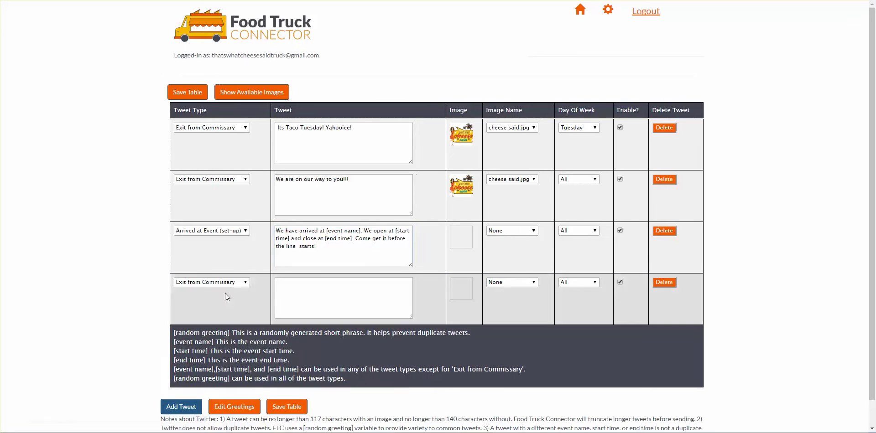
left_click(245, 283)
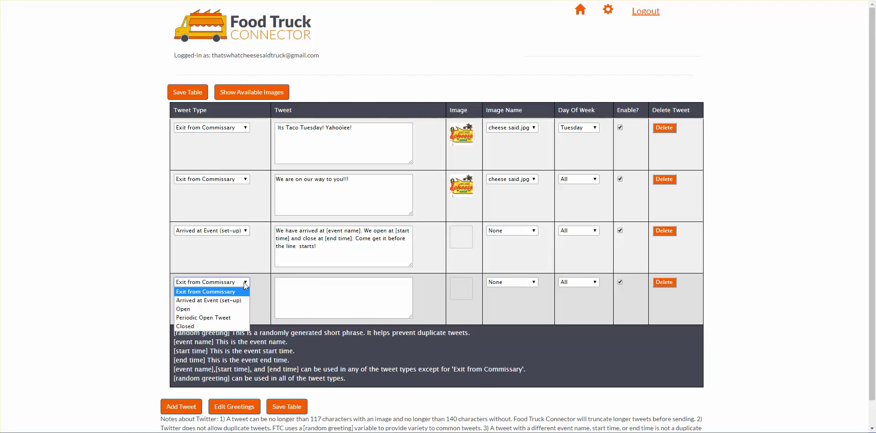
left_click(205, 309)
left_click(286, 288)
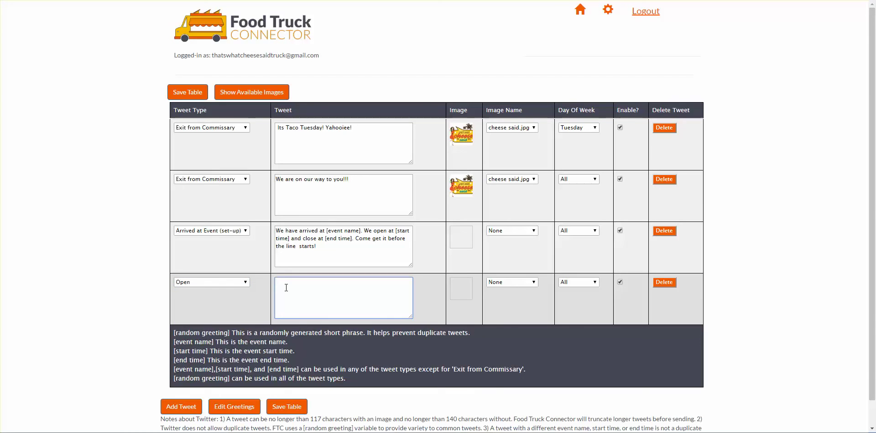
type("We are open at [event name]. Come get it")
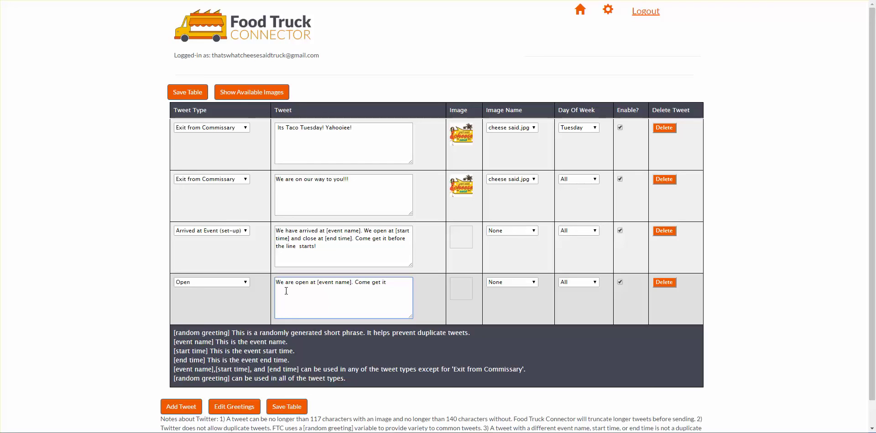
type(".")
key("BackSpace")
Add a fifth Closed tweet reading 'Thanks for coming out to [event name]. See you next time'
left_click(181, 407)
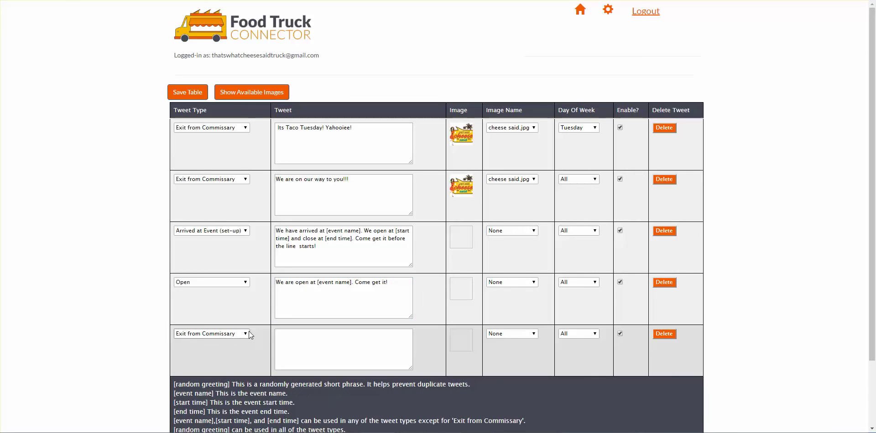
left_click(246, 335)
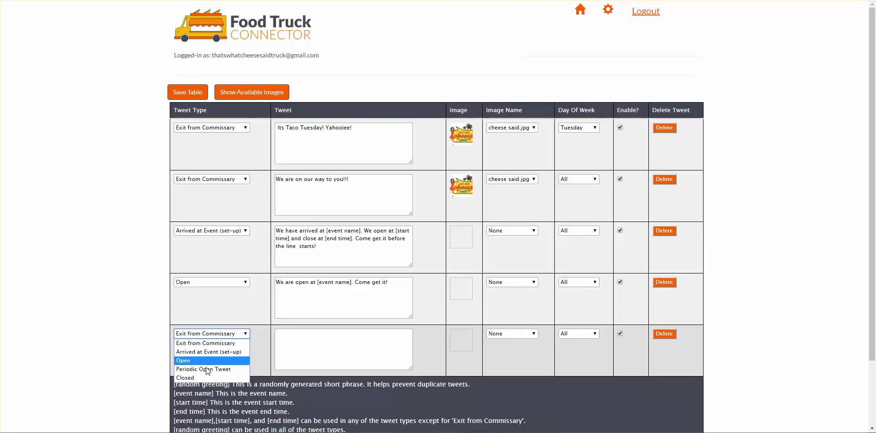
left_click(192, 378)
left_click(308, 344)
type("T")
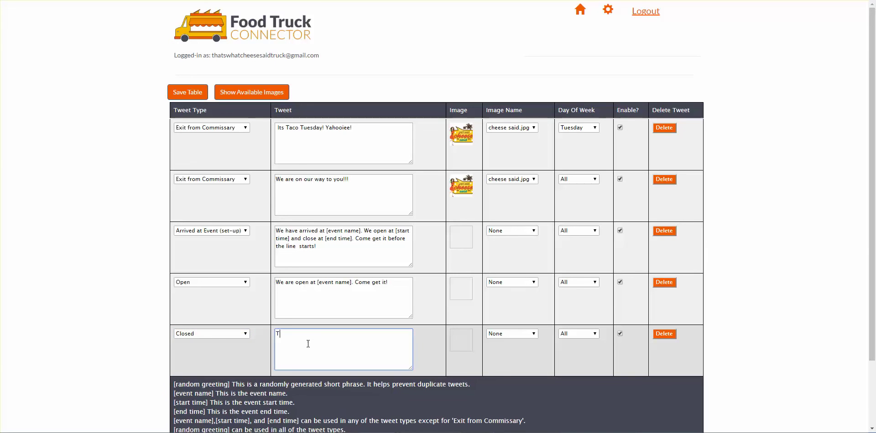
type("hanksk for coming out to [event name]. See")
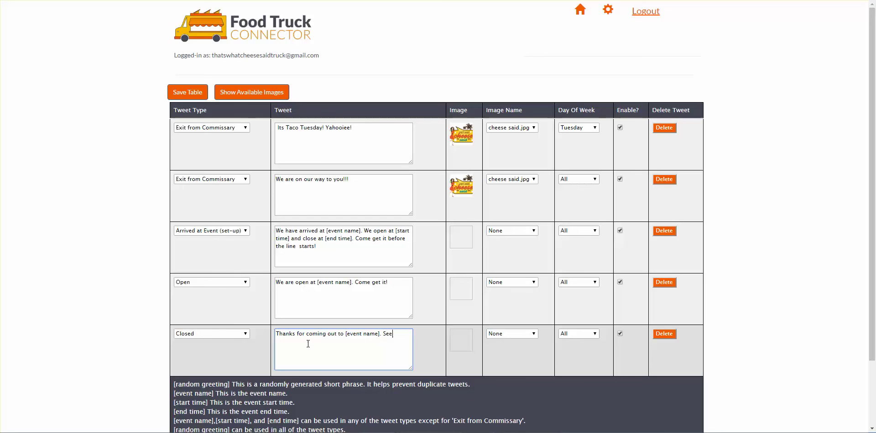
type(" you next time!")
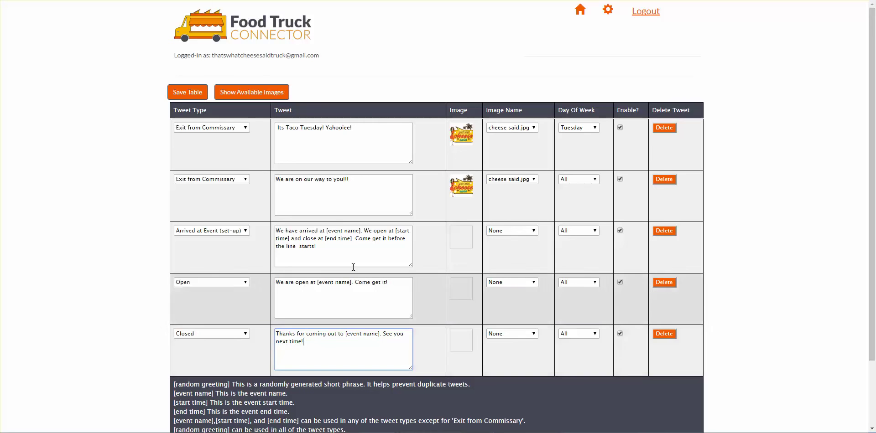
Save the table and scroll down to check the five saved tweets
left_click(178, 94)
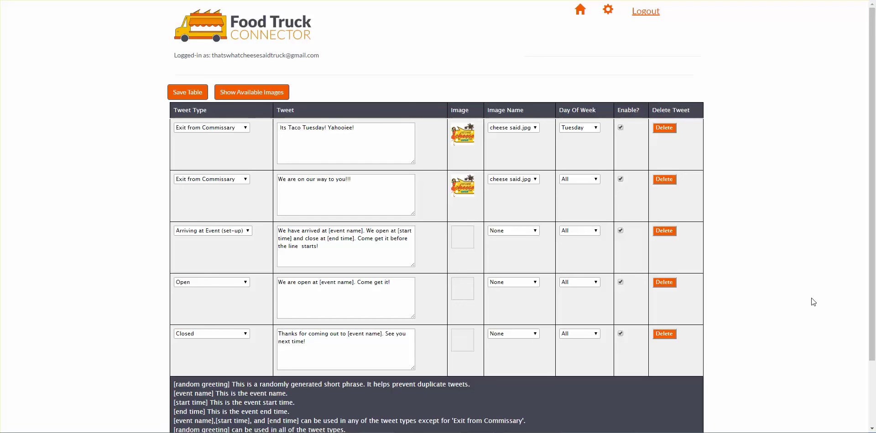
scroll(816, 249, "down", 3)
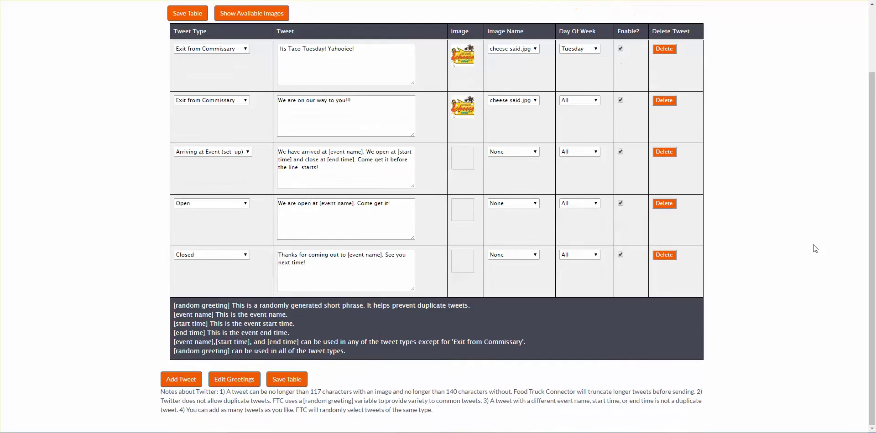